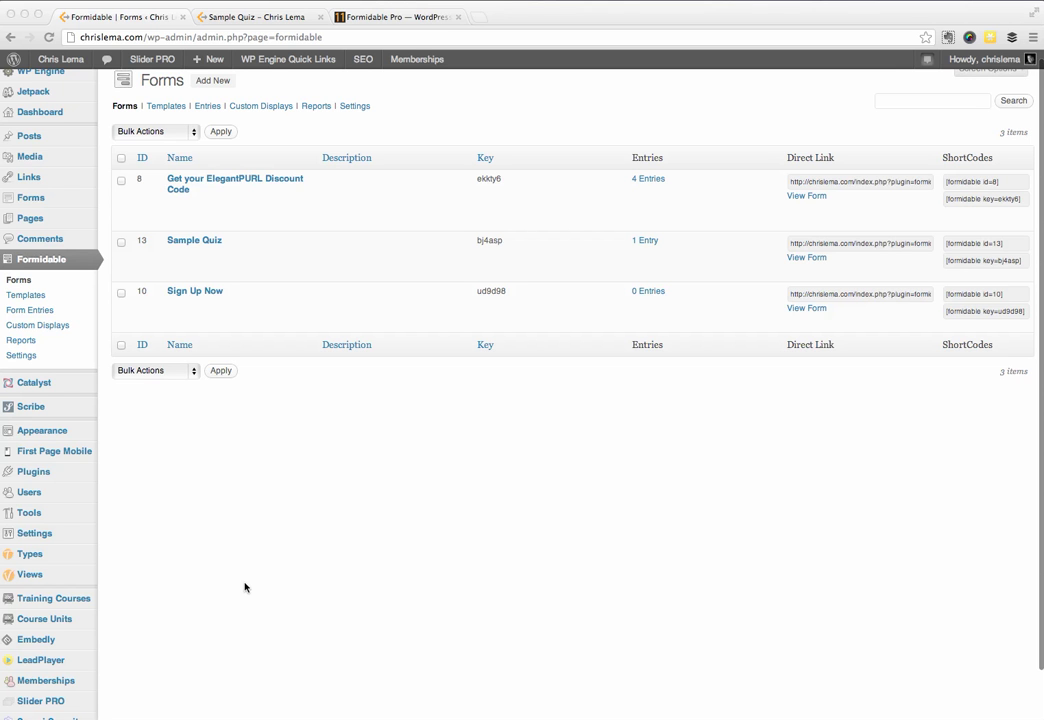
Step: Review the license tiers and features on the Formidable Pro pricing page
{"action": "left_click", "coordinate": [394, 18]}
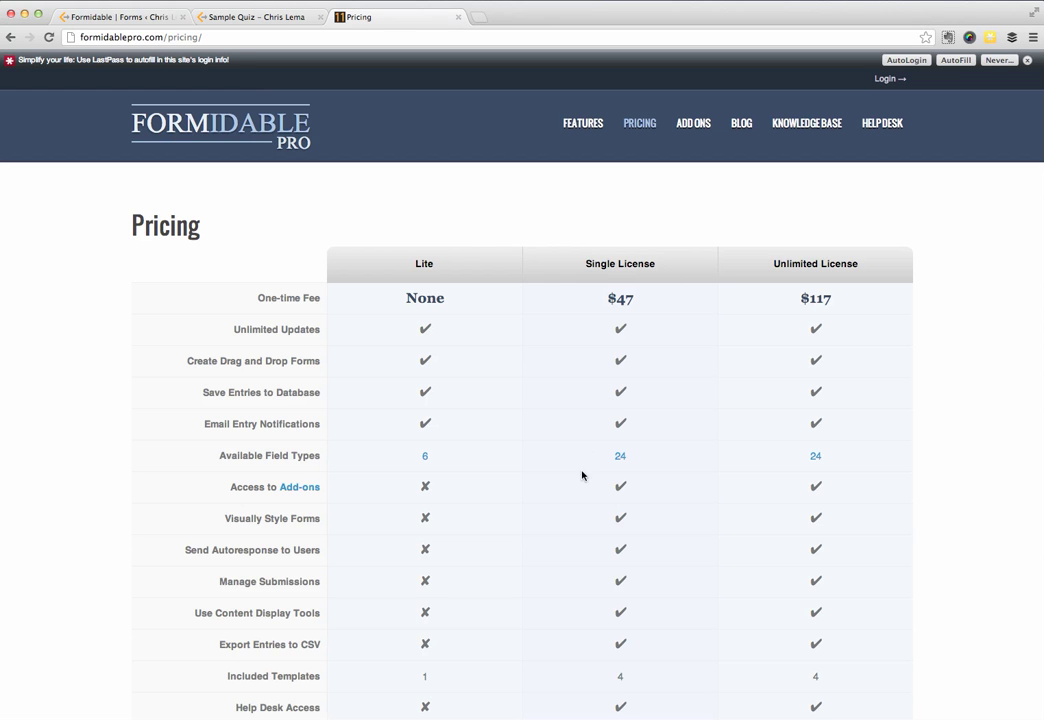
{"action": "scroll", "coordinate": [582, 488], "scroll_direction": "down", "scroll_amount": 4}
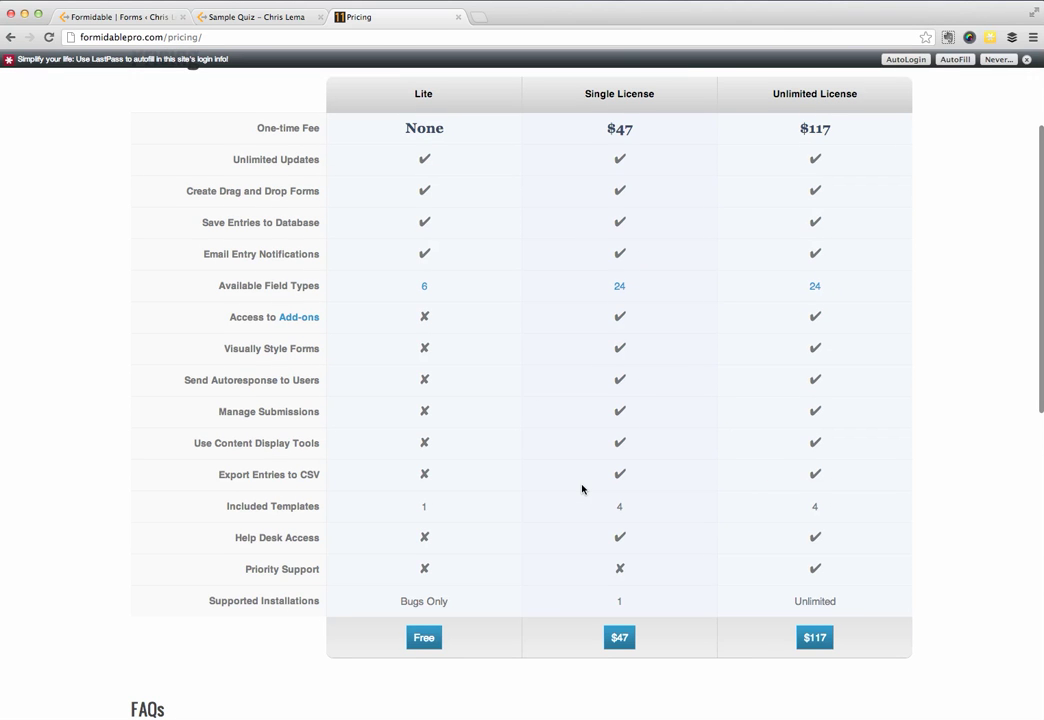
{"action": "scroll", "coordinate": [552, 189], "scroll_direction": "up", "scroll_amount": 4}
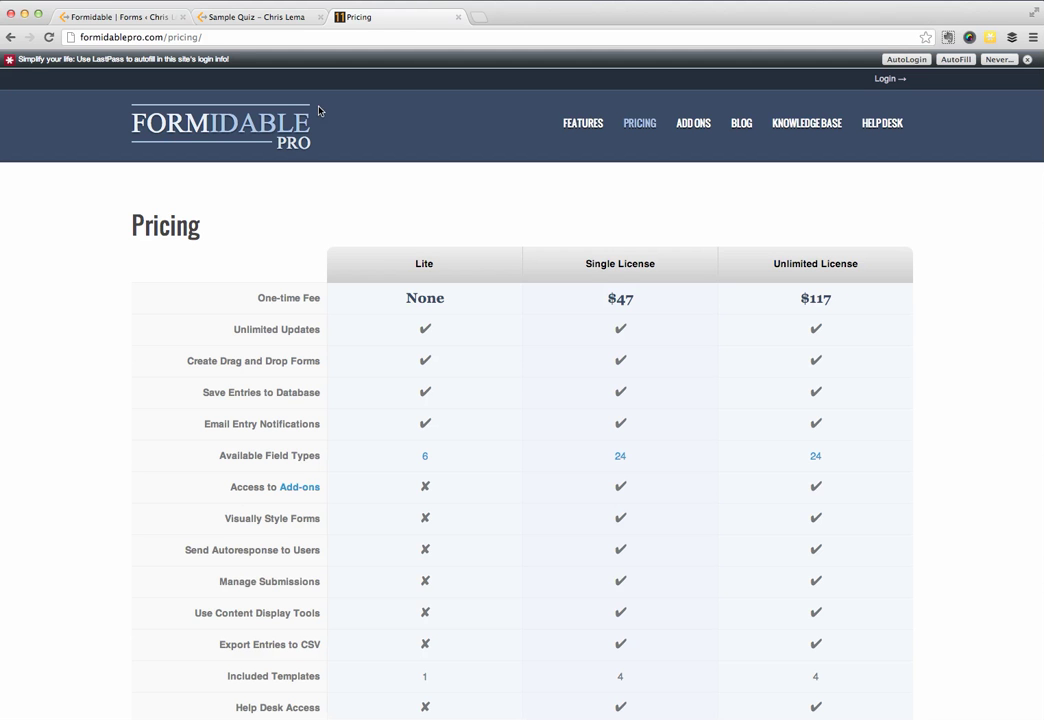
Step: Answer the published Sample Quiz with Yes, No, Paid Membership Plus and 20, change the WP Courseware answer to Yes, and submit it
{"action": "left_click", "coordinate": [242, 18]}
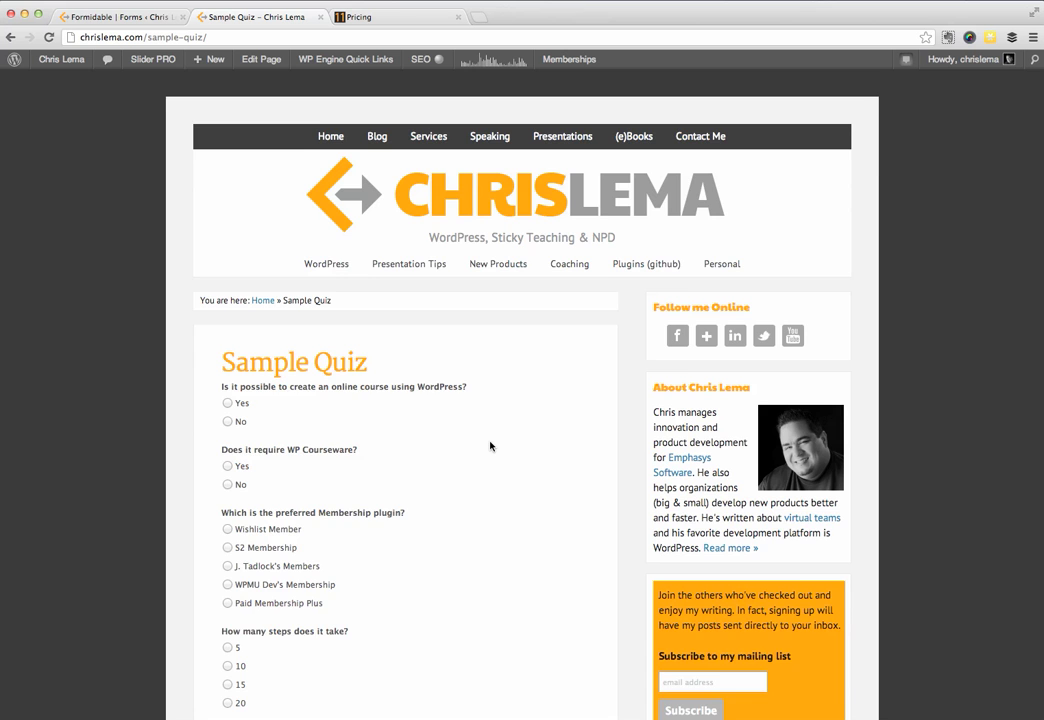
{"action": "scroll", "coordinate": [490, 446], "scroll_direction": "down", "scroll_amount": 4}
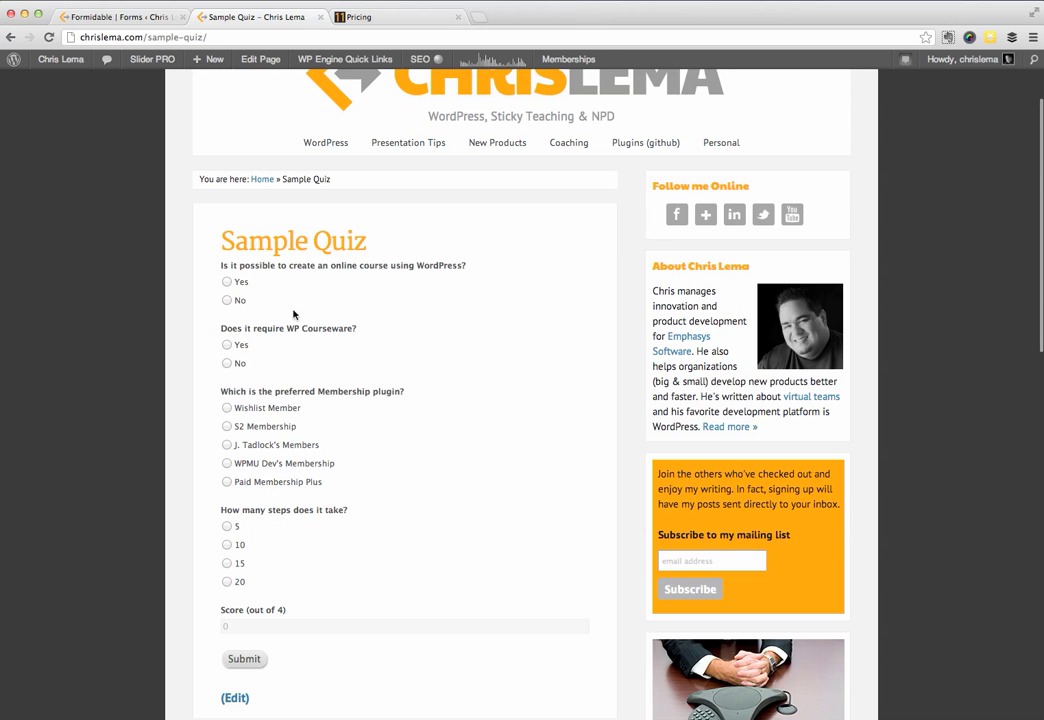
{"action": "left_click", "coordinate": [227, 283]}
{"action": "left_click", "coordinate": [228, 364]}
{"action": "left_click", "coordinate": [227, 484]}
{"action": "left_click", "coordinate": [227, 564]}
{"action": "left_click", "coordinate": [227, 582]}
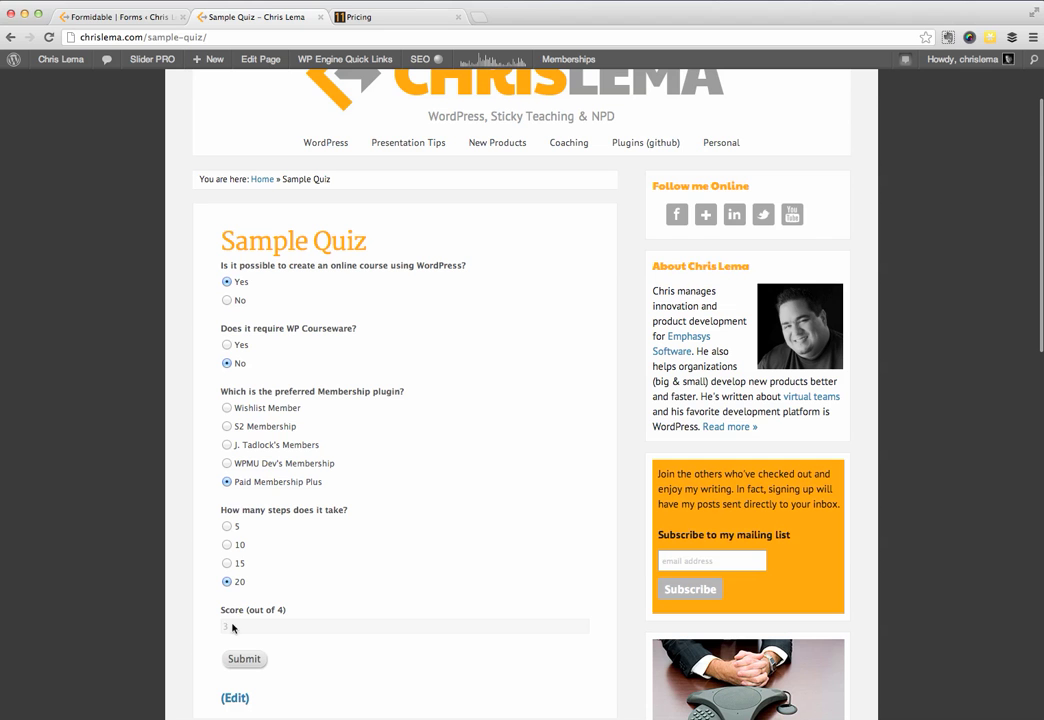
{"action": "left_click", "coordinate": [227, 345]}
{"action": "left_click", "coordinate": [243, 659]}
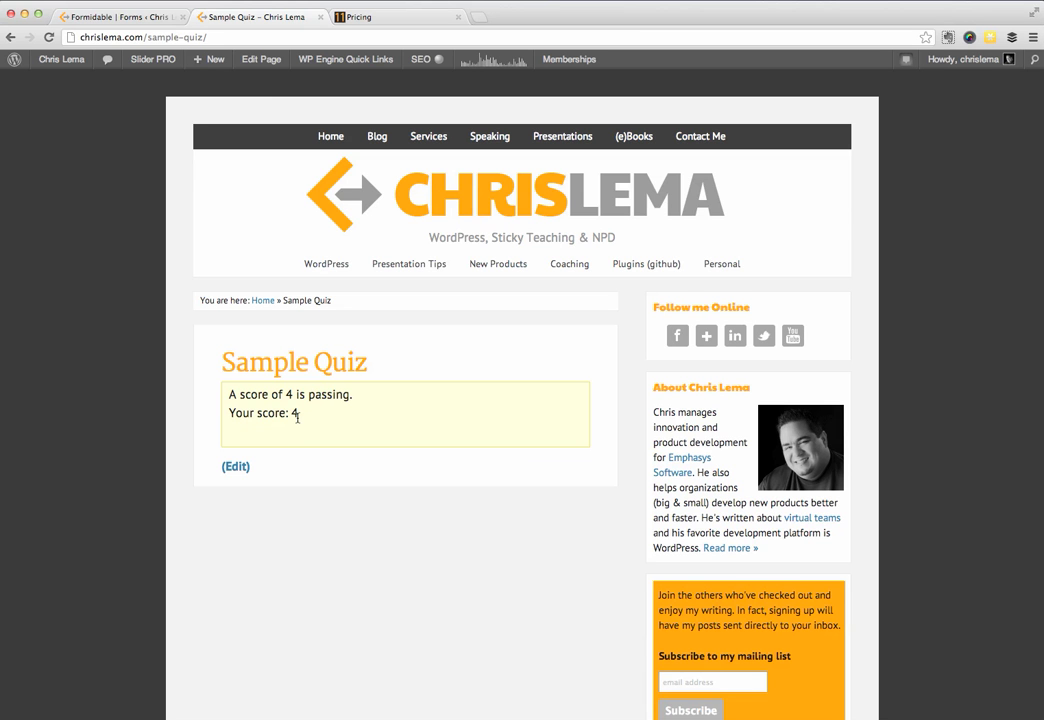
Step: Open the Sample Quiz form for editing and examine the saved values of the first question's Yes and No options
{"action": "left_click", "coordinate": [125, 17]}
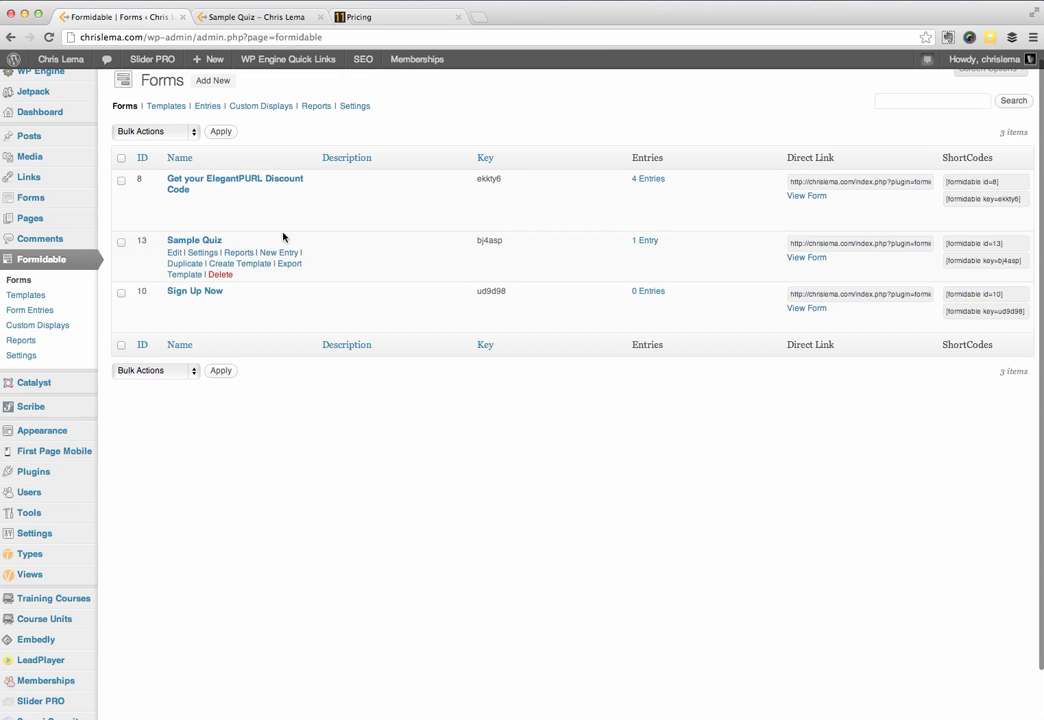
{"action": "left_click", "coordinate": [197, 242]}
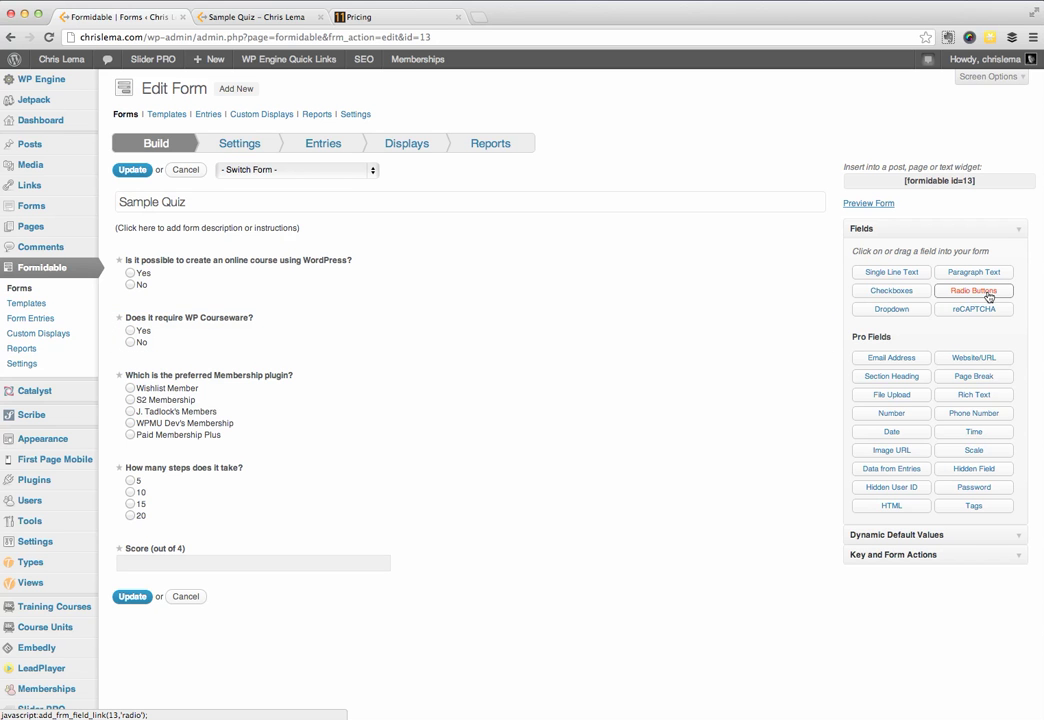
{"action": "left_click", "coordinate": [207, 261]}
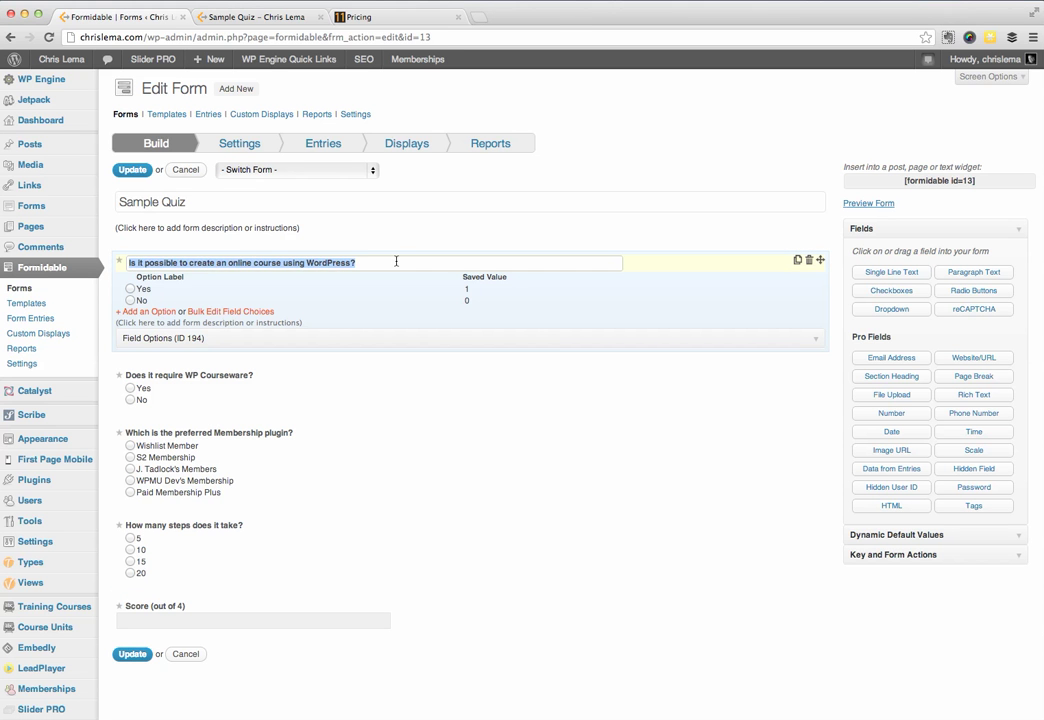
{"action": "left_click", "coordinate": [219, 261]}
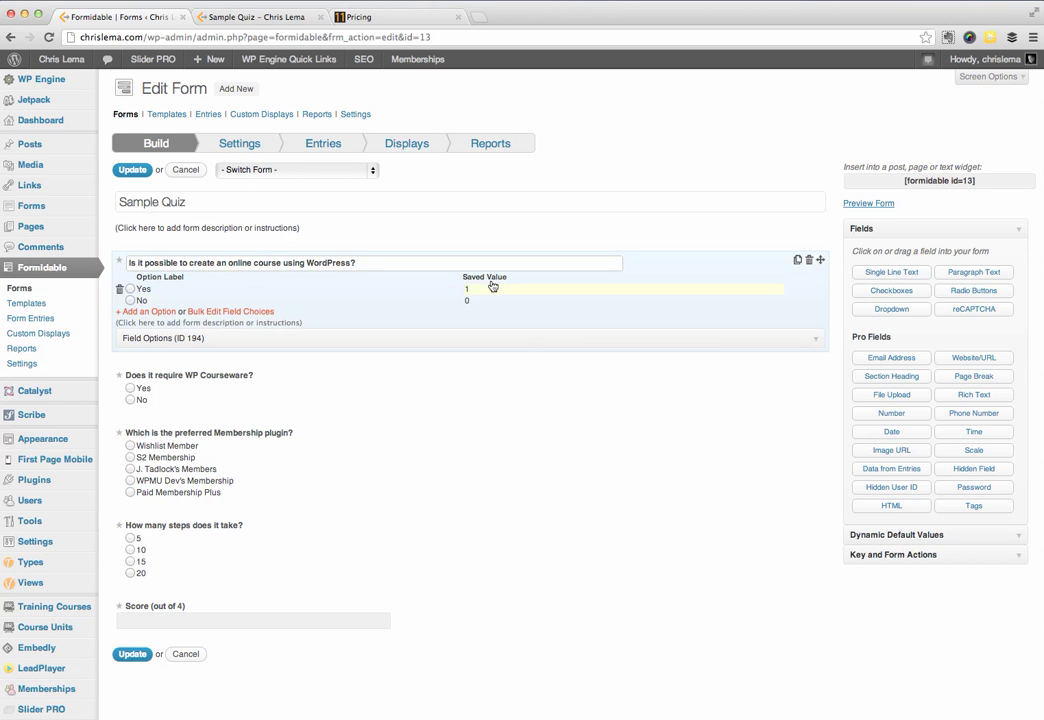
{"action": "left_click", "coordinate": [464, 300]}
{"action": "type", "text": "0"}
Step: Add a radio buttons field labelled "question" with the choices "option a" and "option b"
{"action": "left_click", "coordinate": [978, 296]}
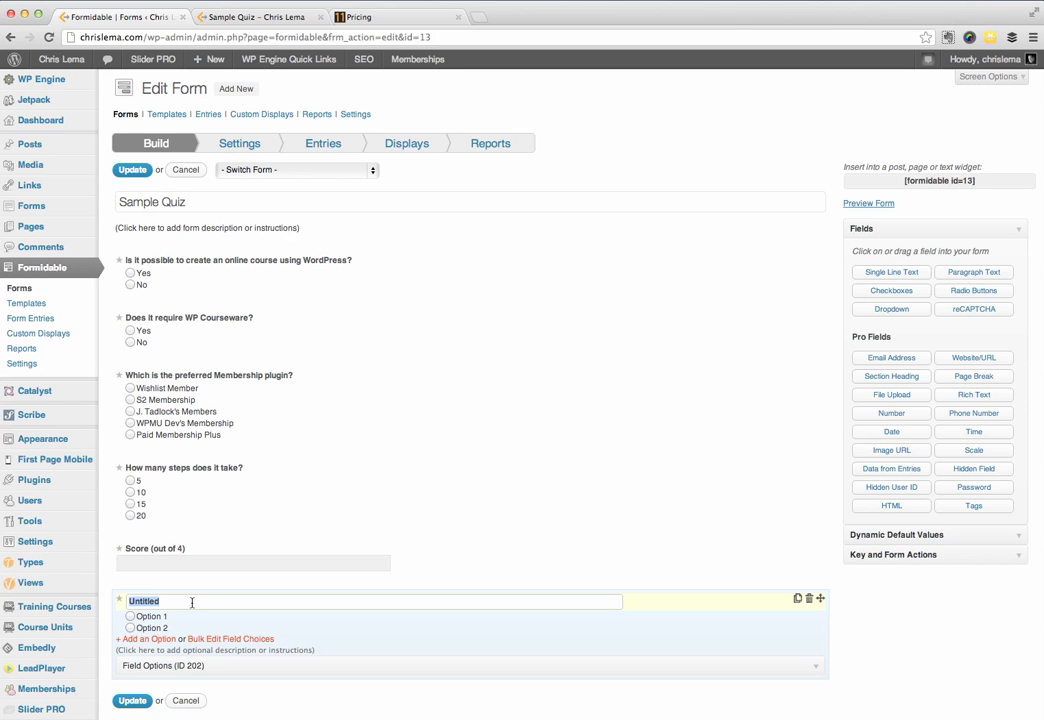
{"action": "type", "text": "question"}
{"action": "left_click", "coordinate": [151, 617]}
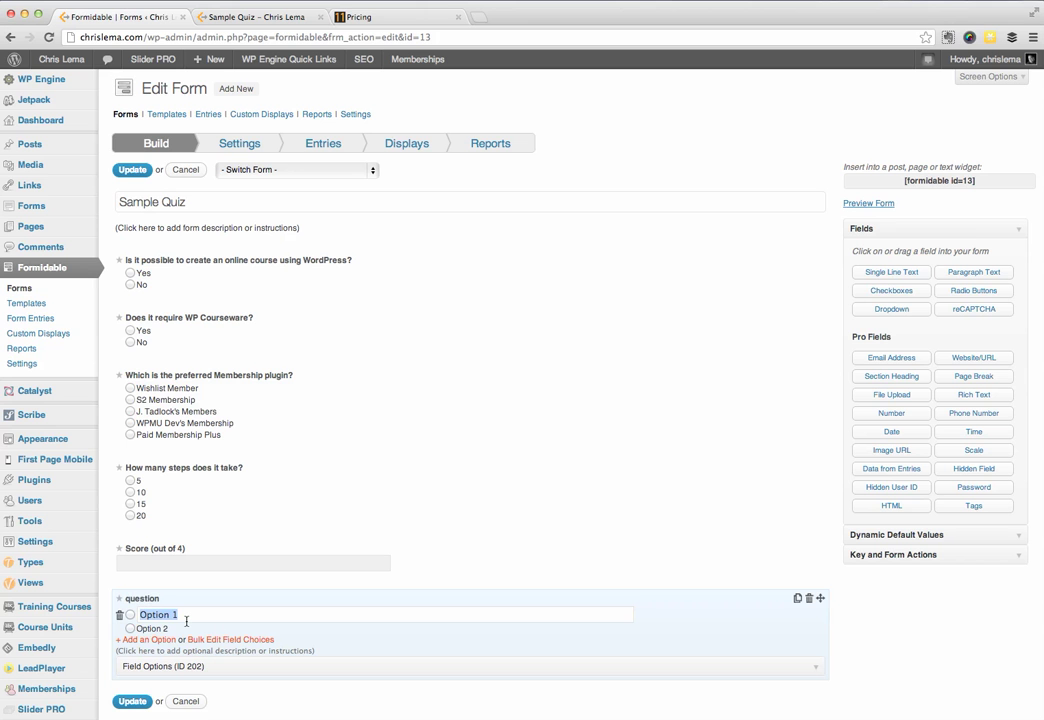
{"action": "type", "text": "optio"}
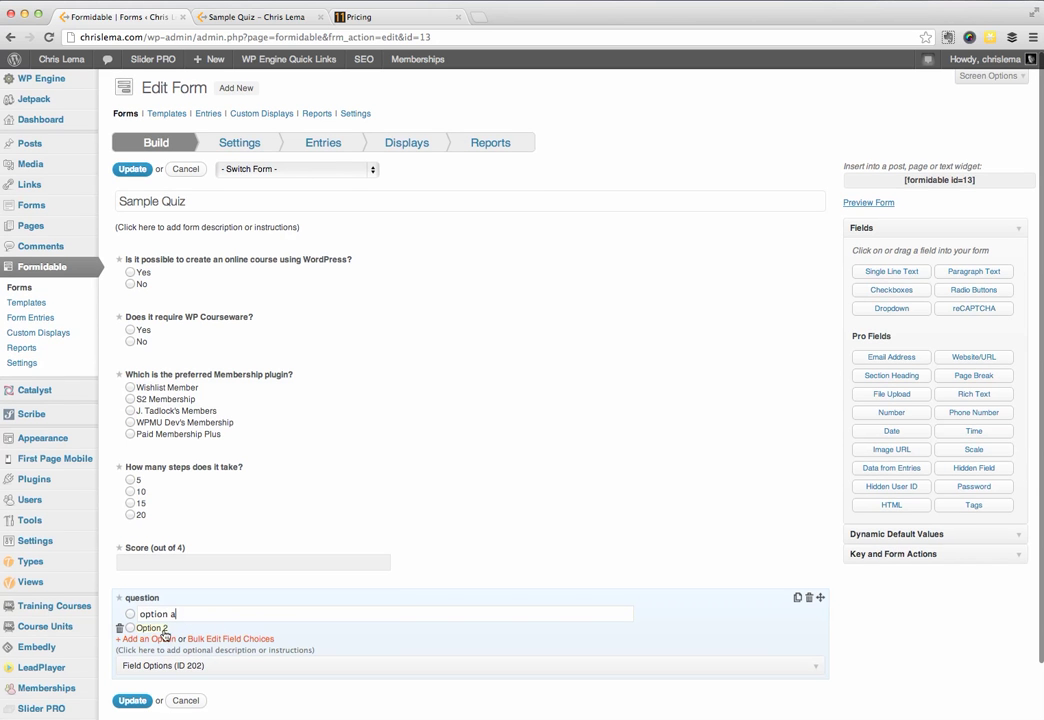
{"action": "left_click", "coordinate": [159, 629]}
{"action": "type", "text": "options"}
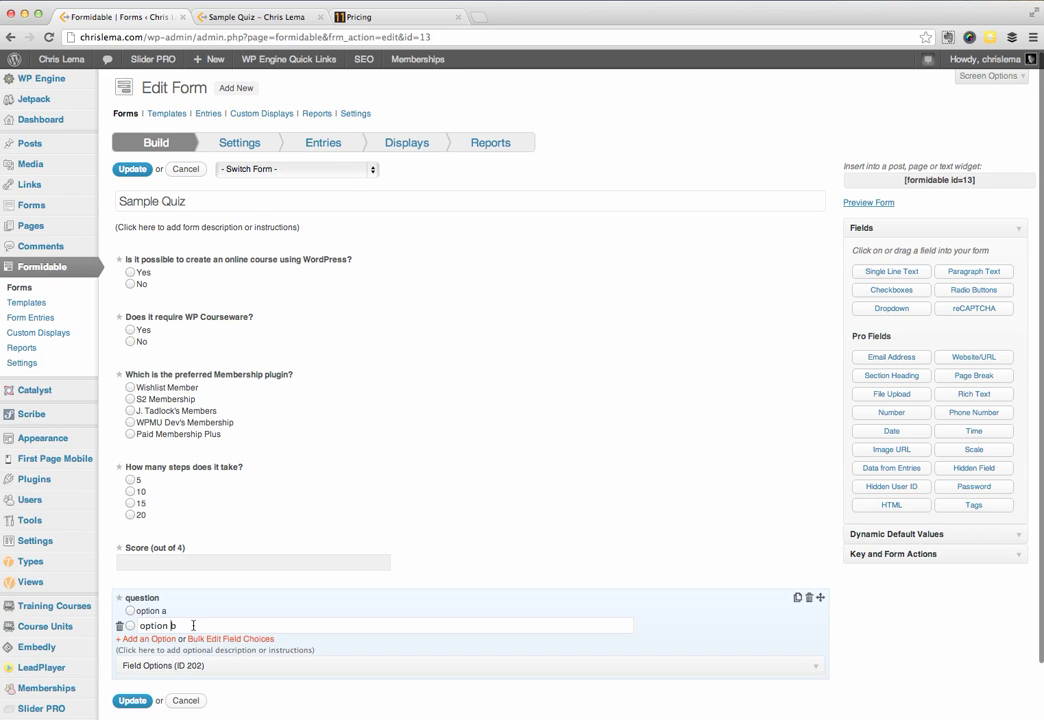
Step: Add a third choice named "option c" to the new question
{"action": "left_click", "coordinate": [143, 638]}
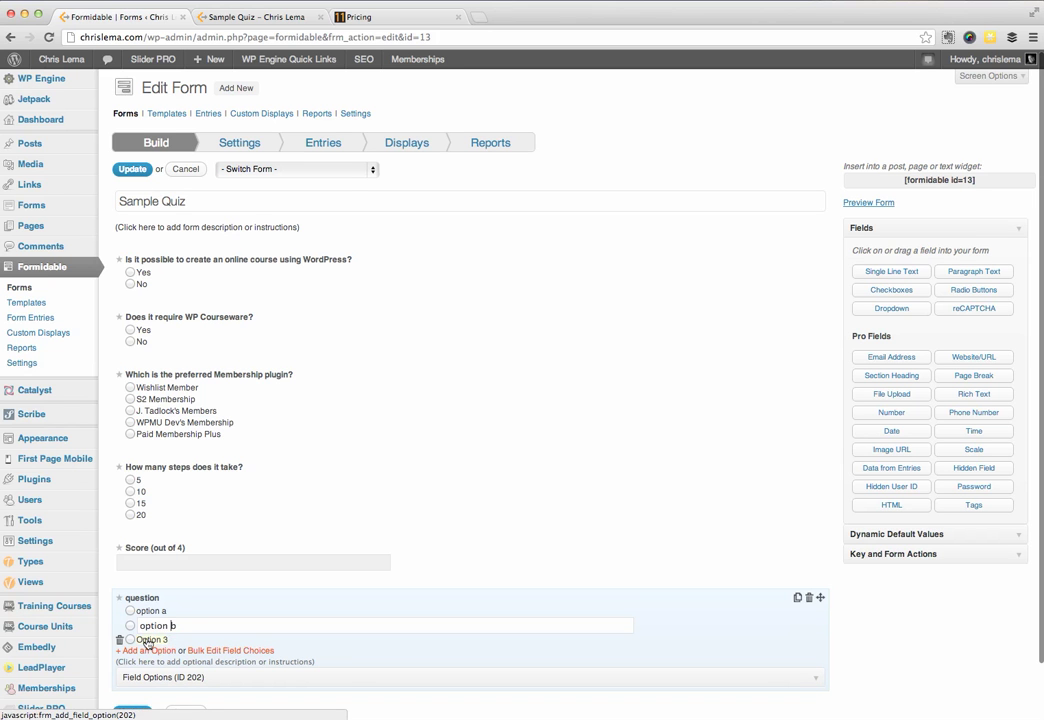
{"action": "left_click", "coordinate": [150, 639]}
{"action": "type", "text": "op"}
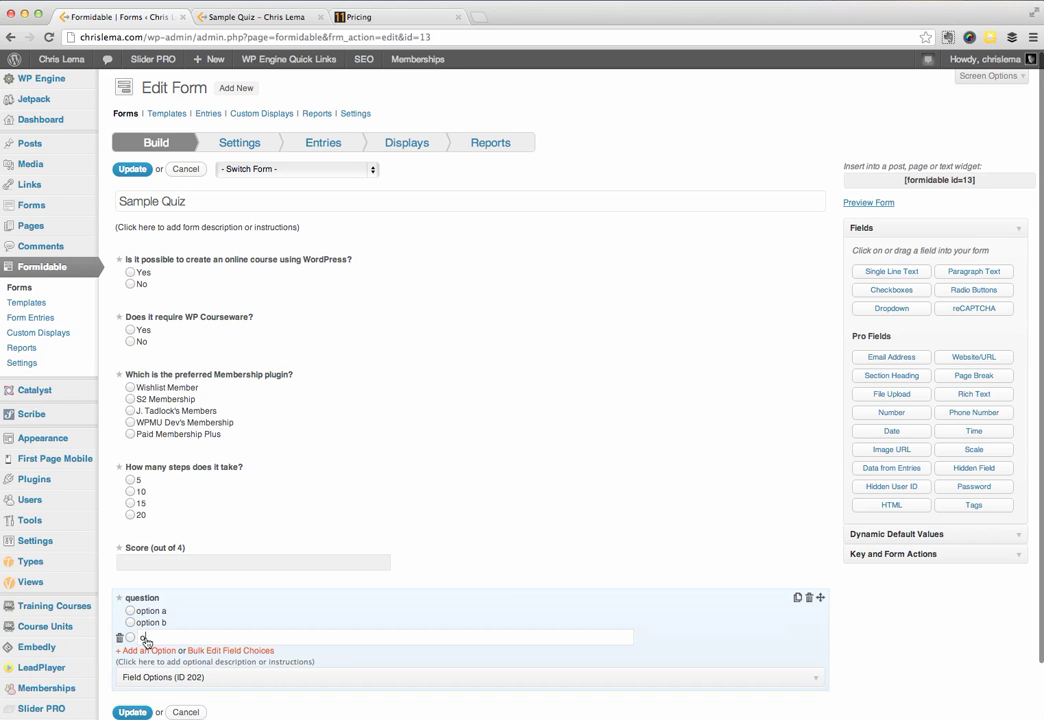
{"action": "type", "text": "tion c"}
{"action": "left_click", "coordinate": [305, 585]}
Step: Enable separate values in the field options of the new question
{"action": "scroll", "coordinate": [392, 622], "scroll_direction": "down", "scroll_amount": 2}
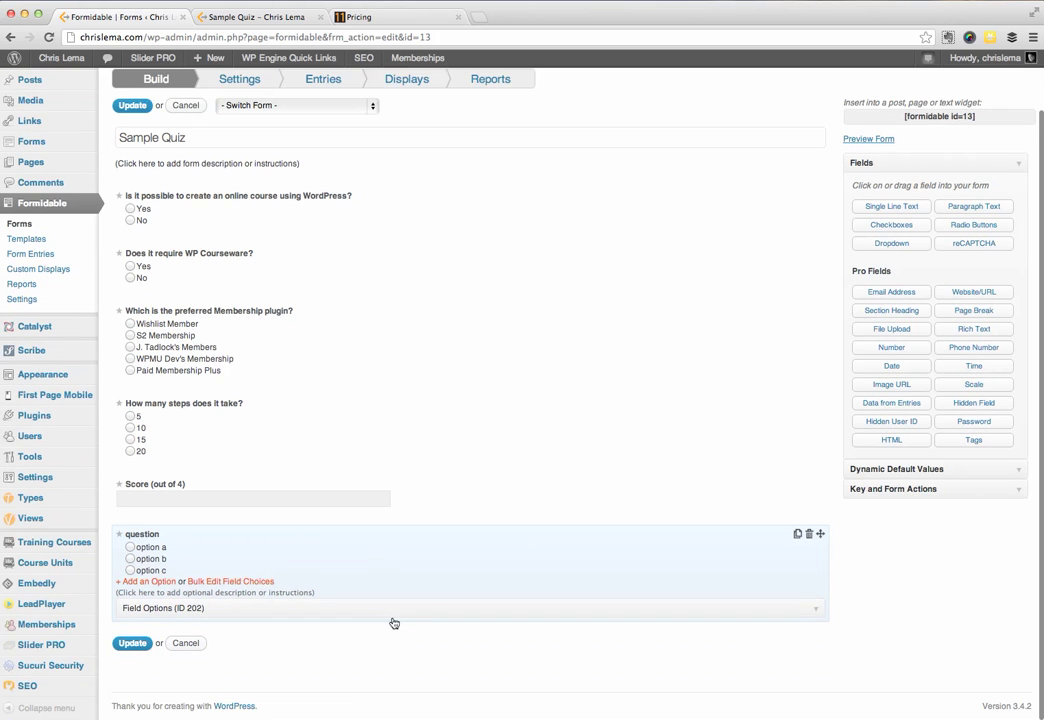
{"action": "left_click", "coordinate": [322, 609]}
{"action": "scroll", "coordinate": [428, 665], "scroll_direction": "down", "scroll_amount": 1}
{"action": "scroll", "coordinate": [428, 665], "scroll_direction": "down", "scroll_amount": 5}
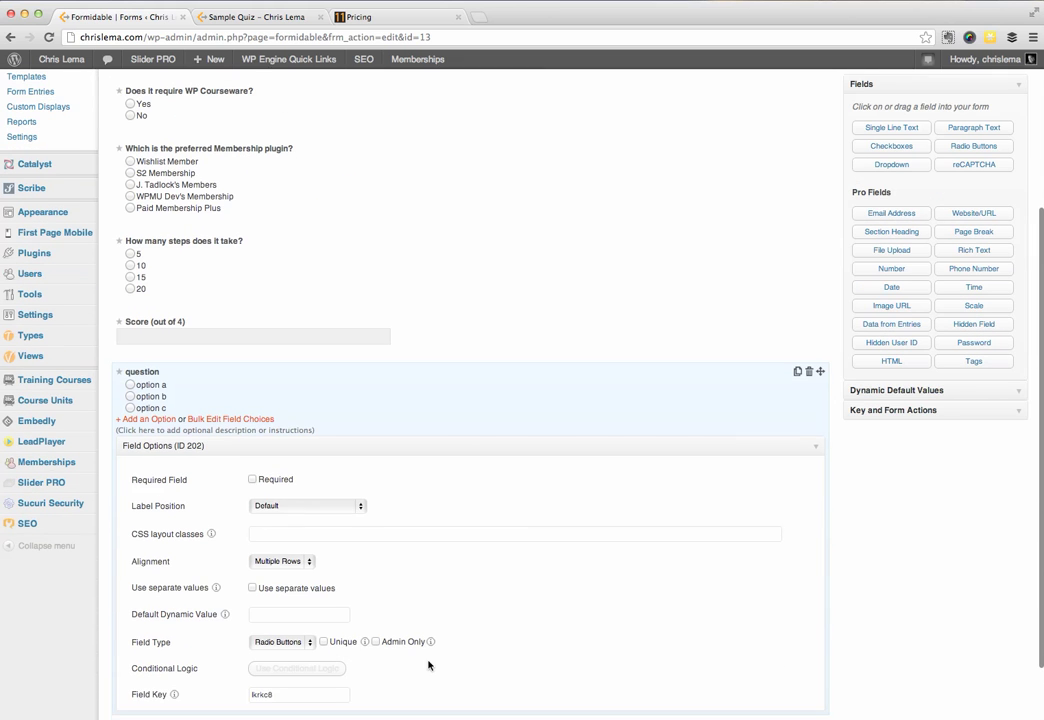
{"action": "left_click", "coordinate": [253, 589]}
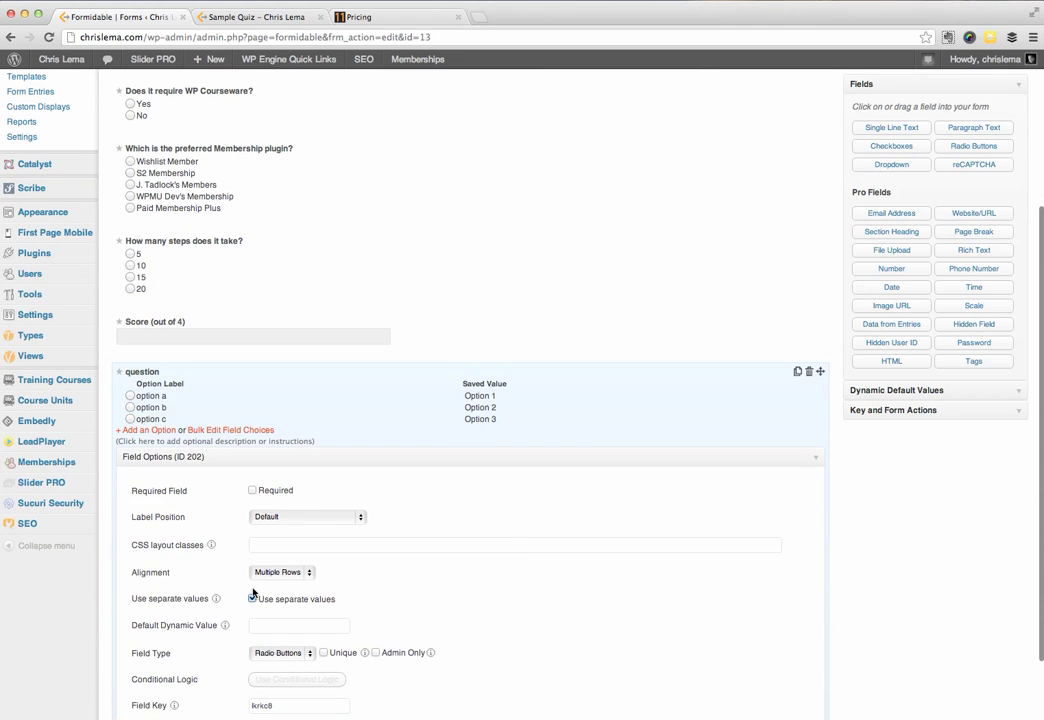
Step: Set the saved values to 1 for option a and 0 for options b and c, and save the form
{"action": "left_click", "coordinate": [483, 397]}
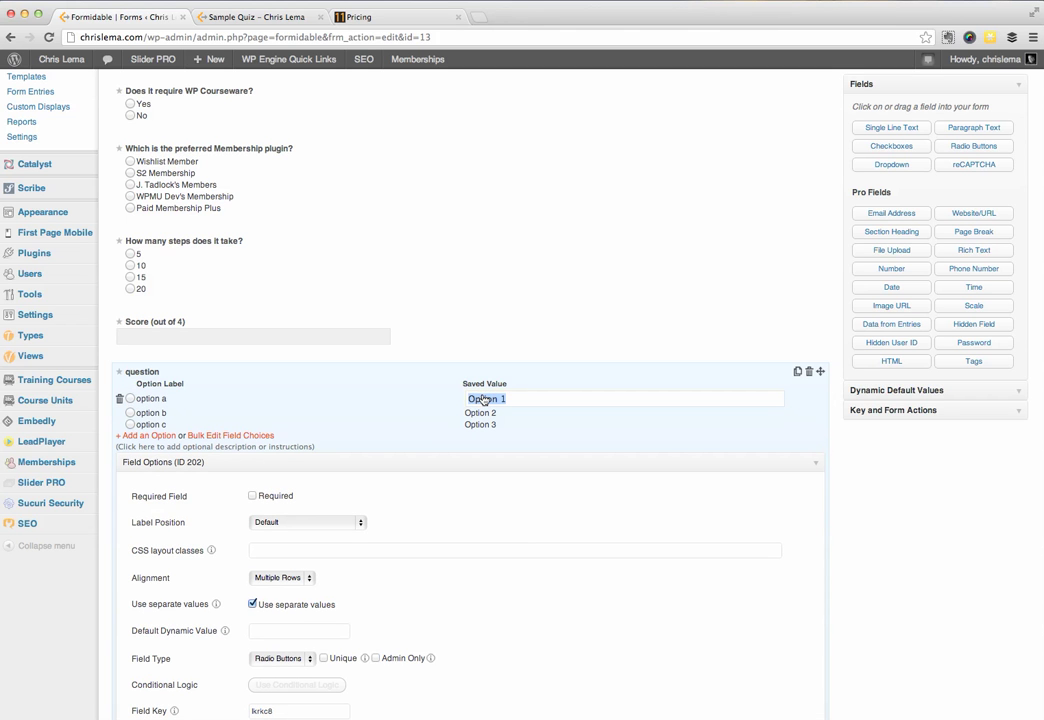
{"action": "type", "text": "1"}
{"action": "left_click", "coordinate": [480, 413]}
{"action": "type", "text": "0"}
{"action": "left_click", "coordinate": [481, 426]}
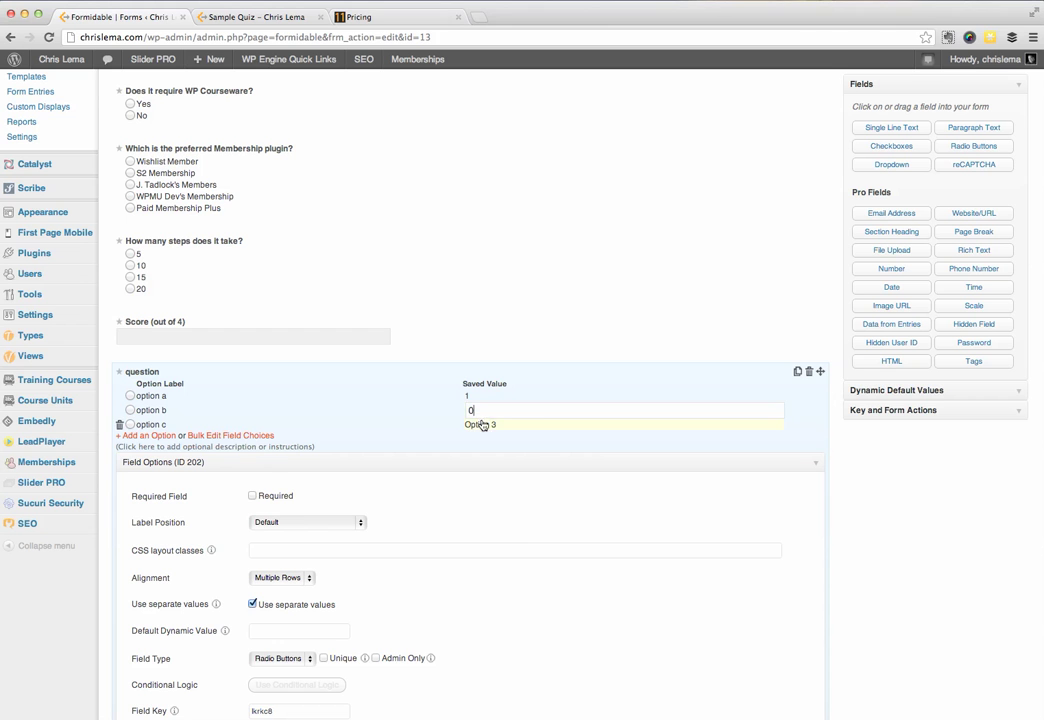
{"action": "type", "text": "0"}
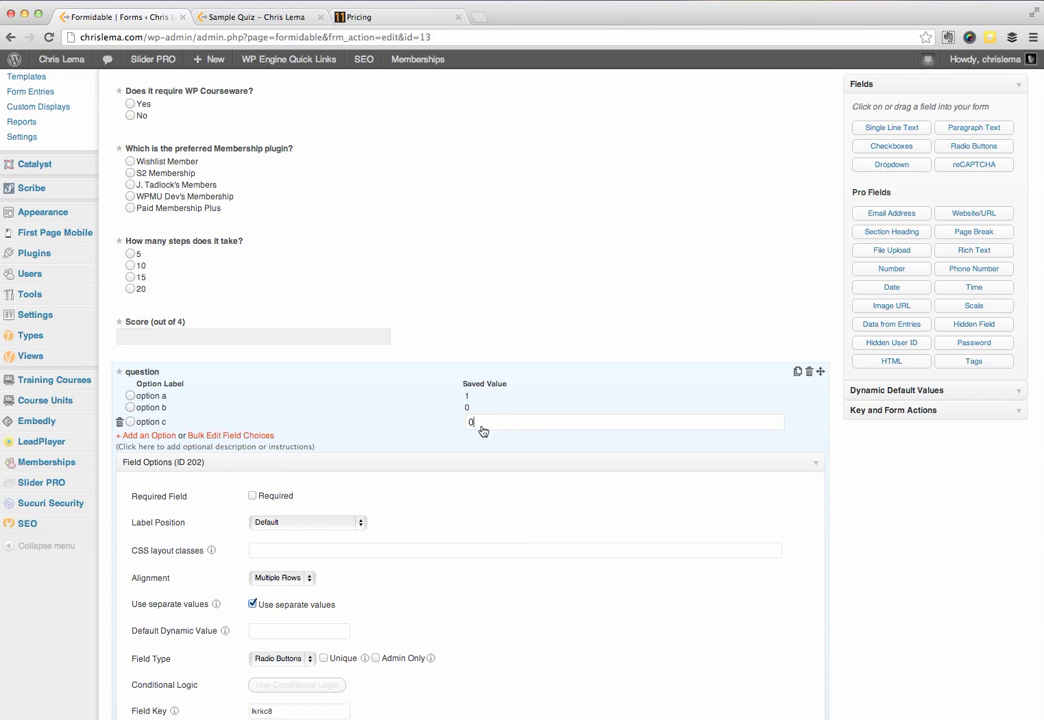
{"action": "left_click", "coordinate": [532, 467]}
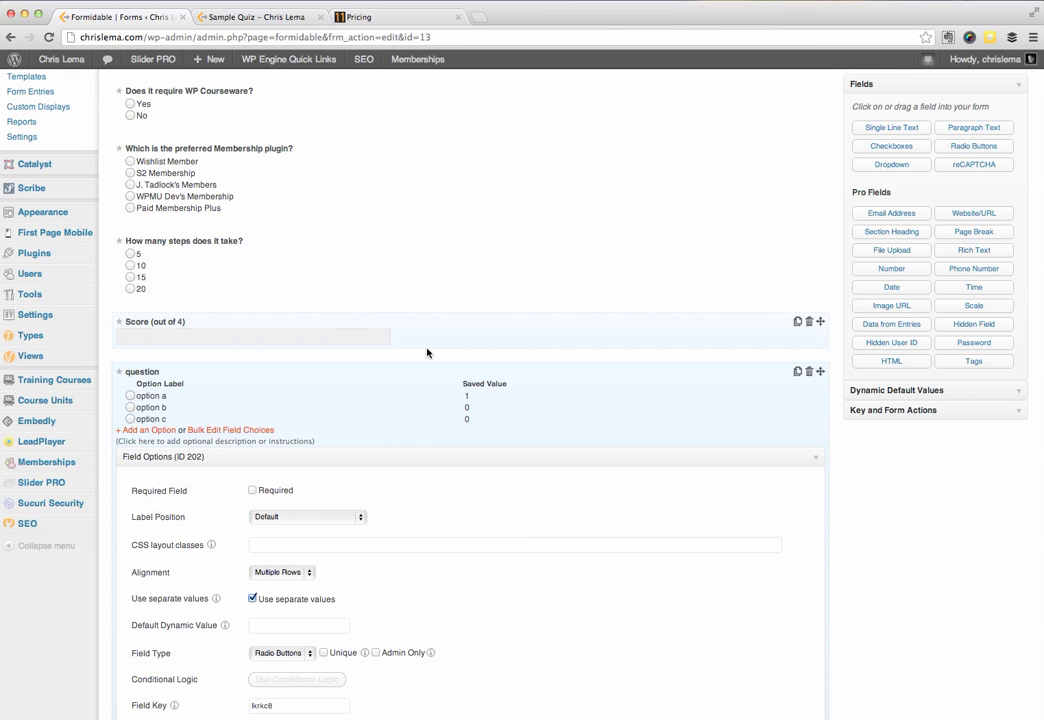
{"action": "left_click", "coordinate": [811, 463]}
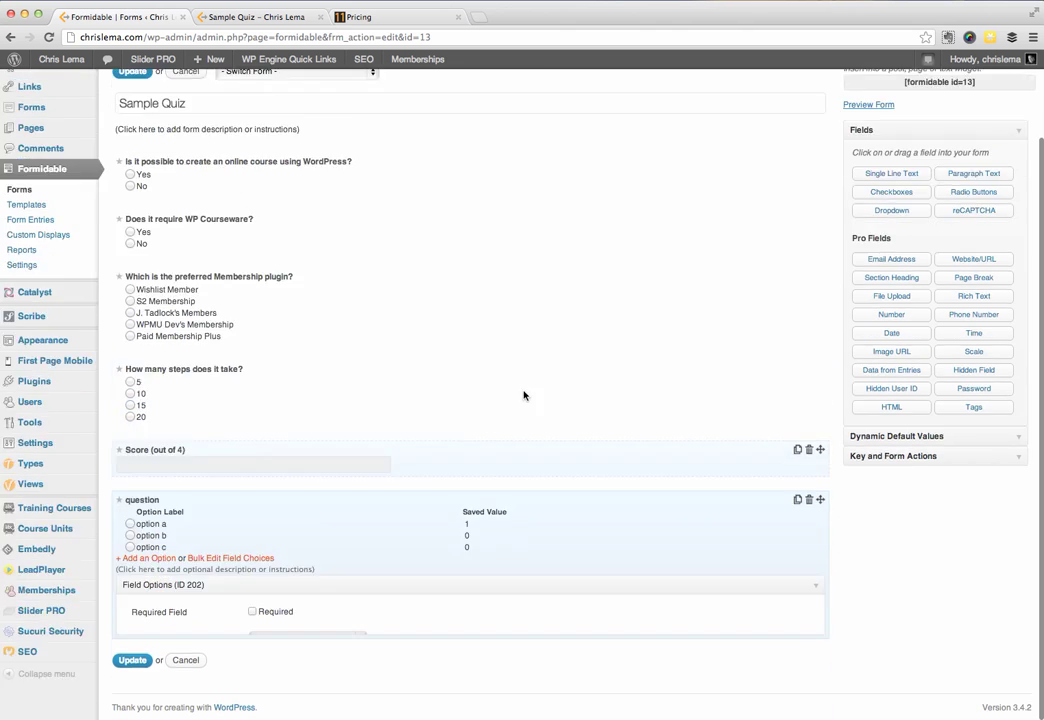
{"action": "left_click", "coordinate": [132, 655]}
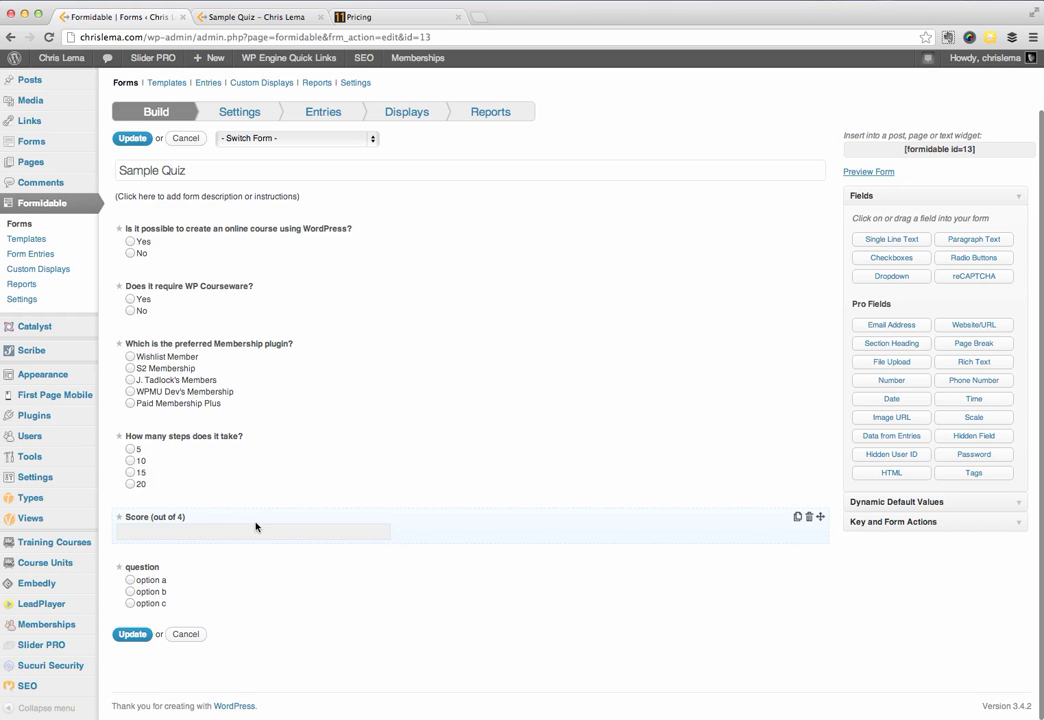
Step: Expand the field options of the Score (out of 4) field and examine its calculation
{"action": "left_click", "coordinate": [426, 541]}
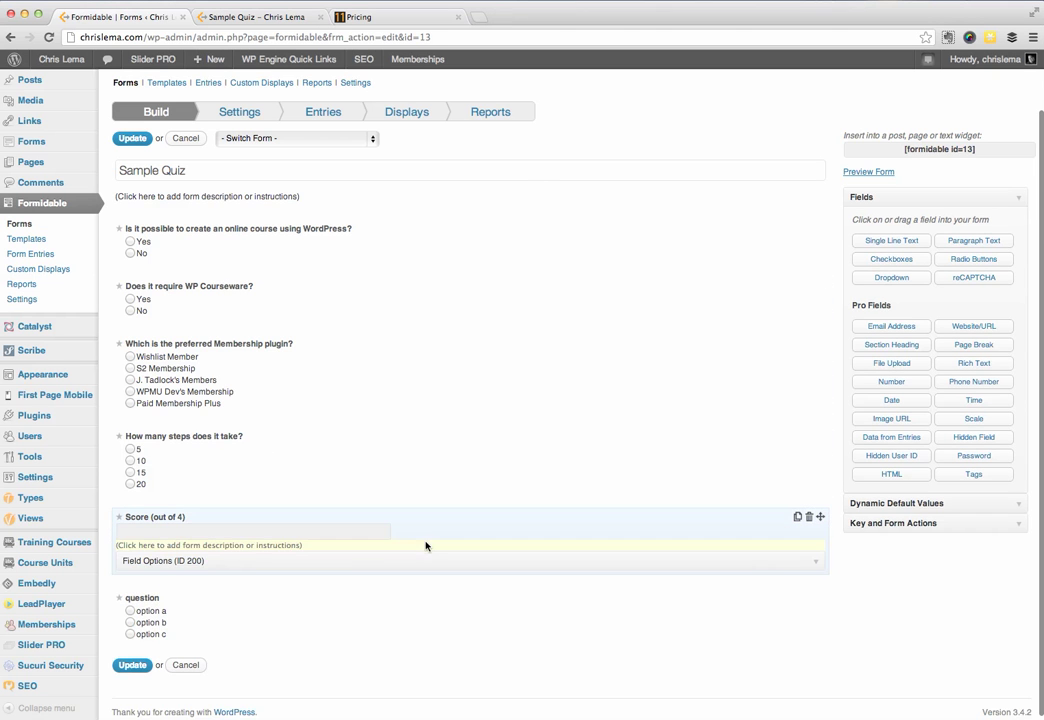
{"action": "left_click", "coordinate": [350, 563]}
{"action": "scroll", "coordinate": [386, 615], "scroll_direction": "down", "scroll_amount": 1}
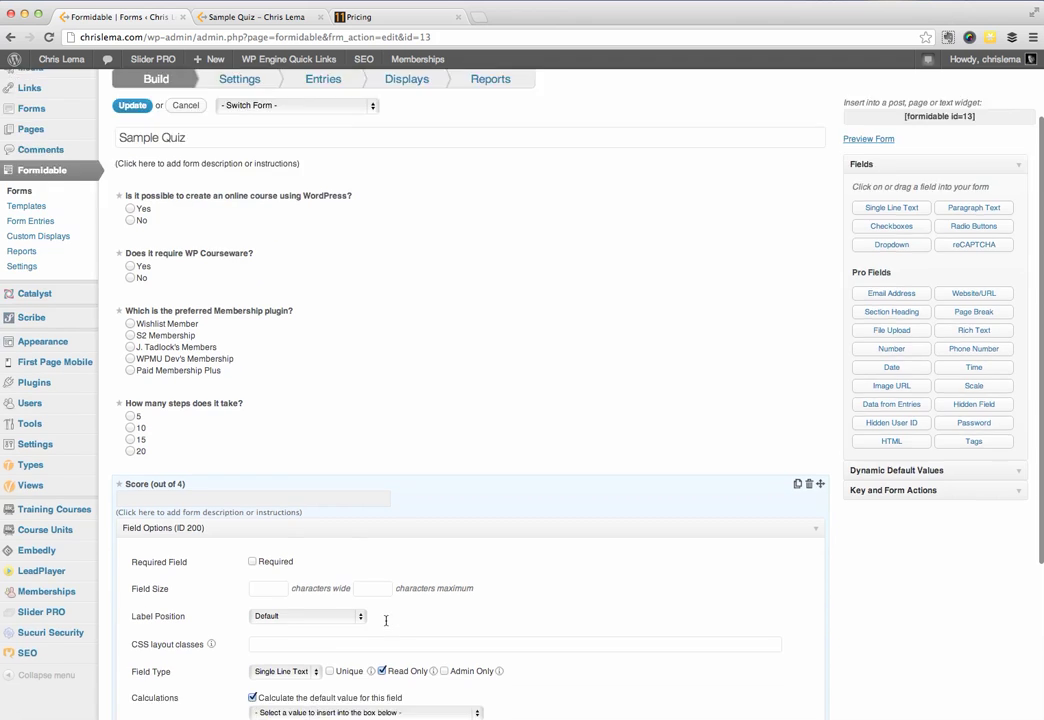
{"action": "scroll", "coordinate": [386, 620], "scroll_direction": "down", "scroll_amount": 3}
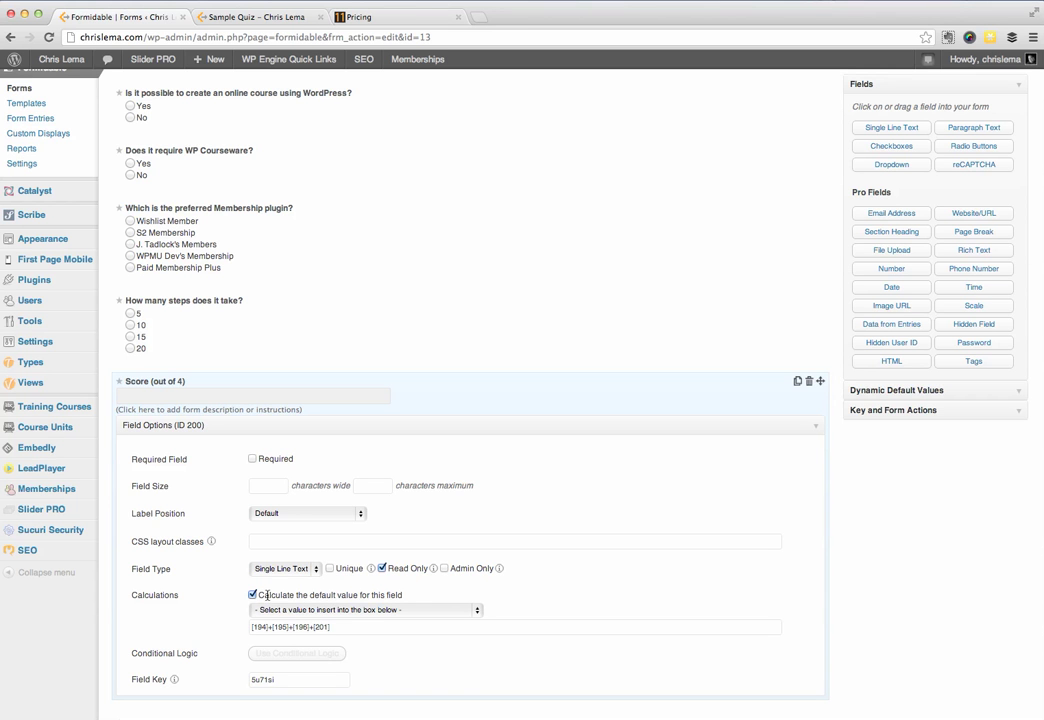
Step: Append the new question's field ID to the score calculation as +[202]
{"action": "left_click", "coordinate": [339, 627]}
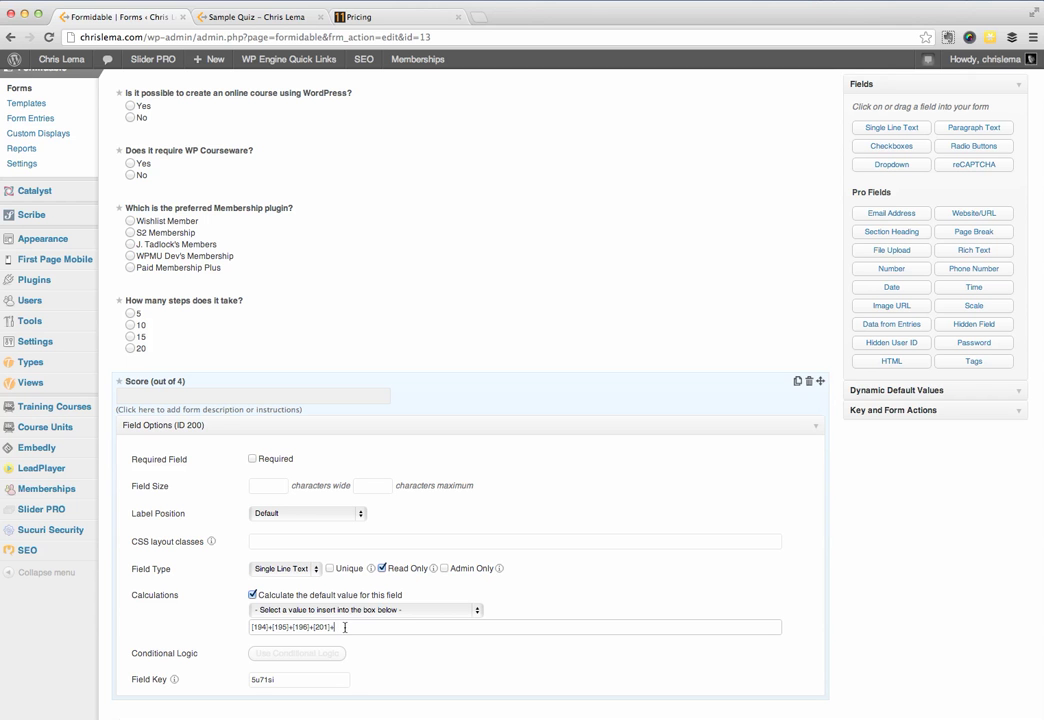
{"action": "left_click", "coordinate": [345, 610]}
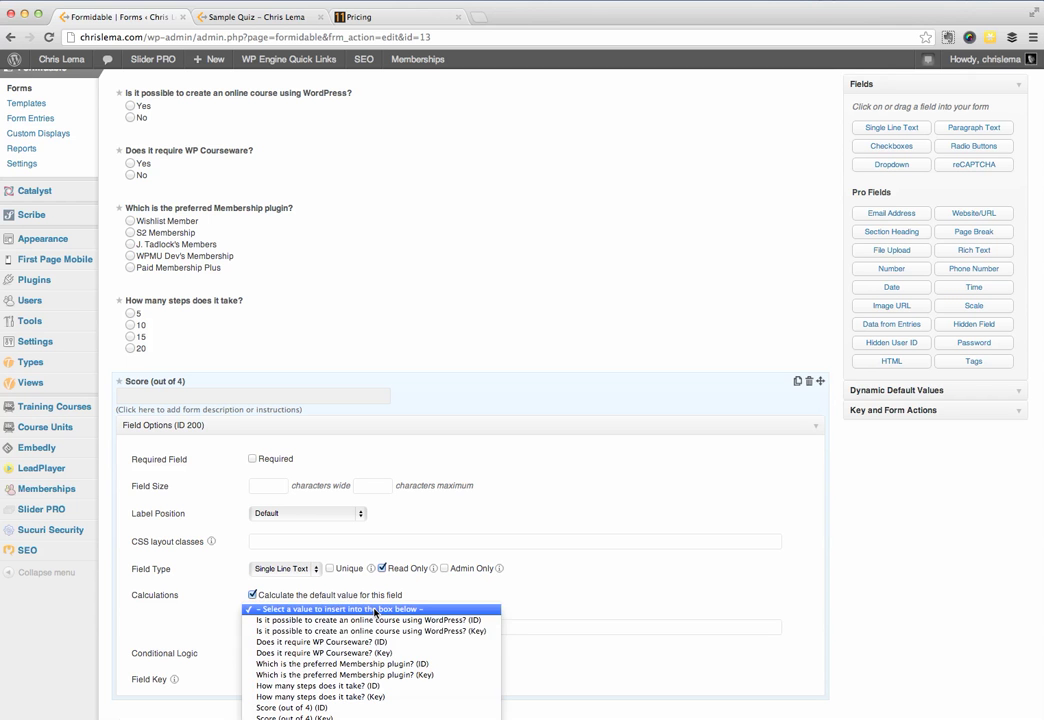
{"action": "left_click", "coordinate": [358, 695]}
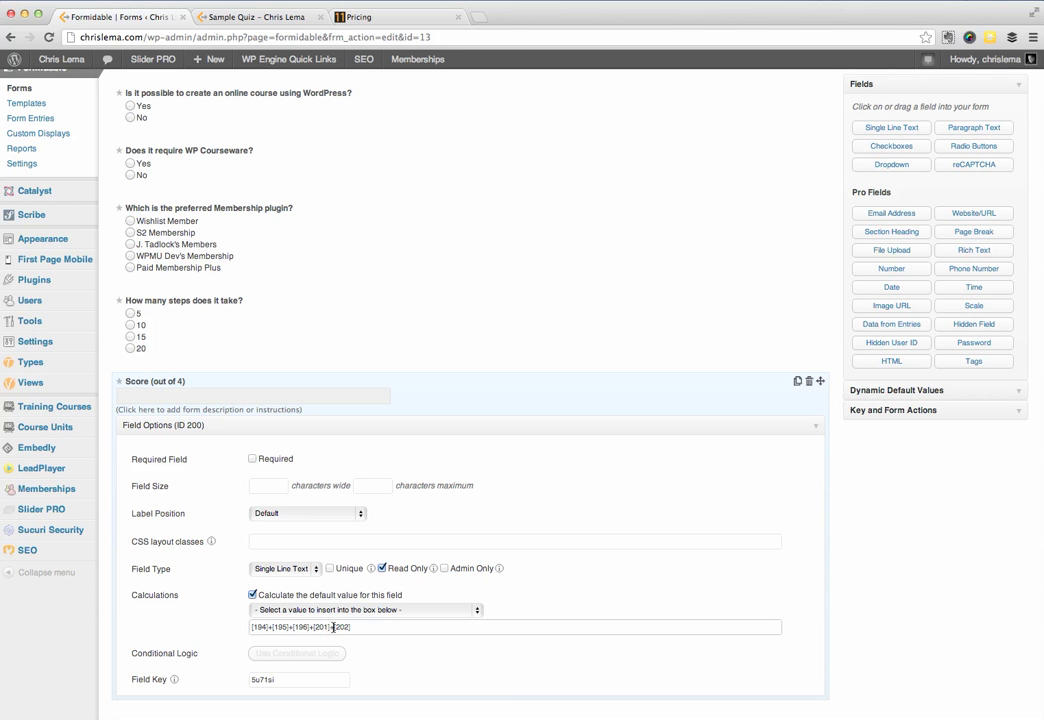
Step: Remove +[202] from the score calculation, leaving the formula [194]+[195]+[196]+[201]
{"action": "left_click_drag", "start_coordinate": [334, 627], "coordinate": [382, 628]}
{"action": "key", "text": "BackSpace"}
{"action": "key", "text": "BackSpace"}
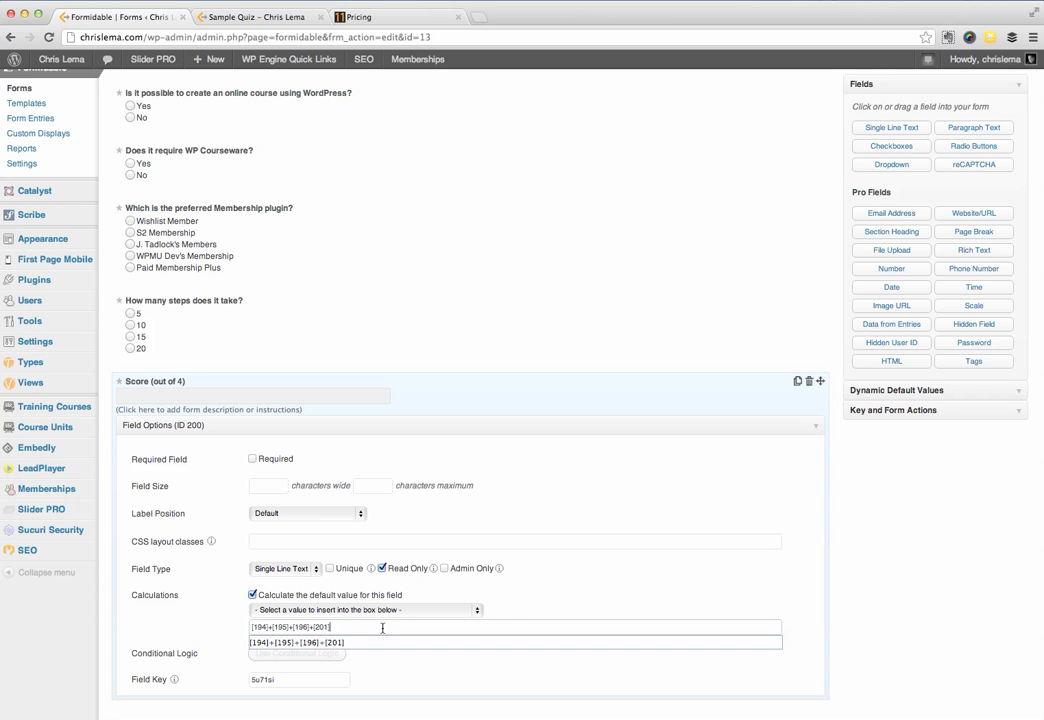
{"action": "left_click", "coordinate": [508, 608]}
{"action": "scroll", "coordinate": [491, 632], "scroll_direction": "down", "scroll_amount": 1}
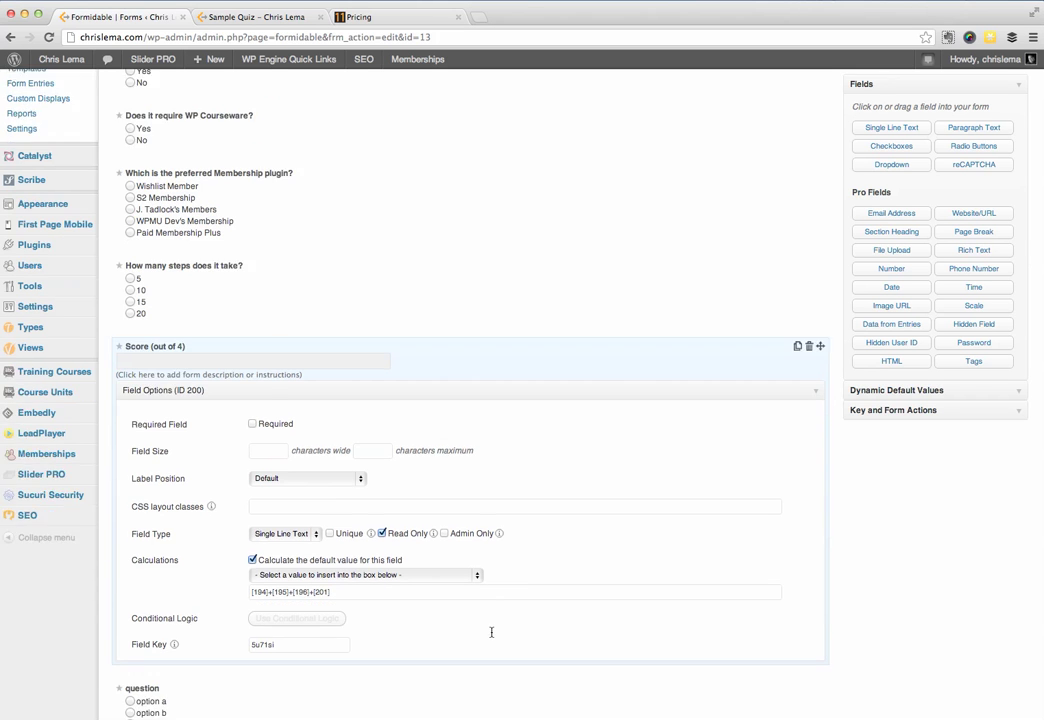
{"action": "scroll", "coordinate": [491, 632], "scroll_direction": "down", "scroll_amount": 2}
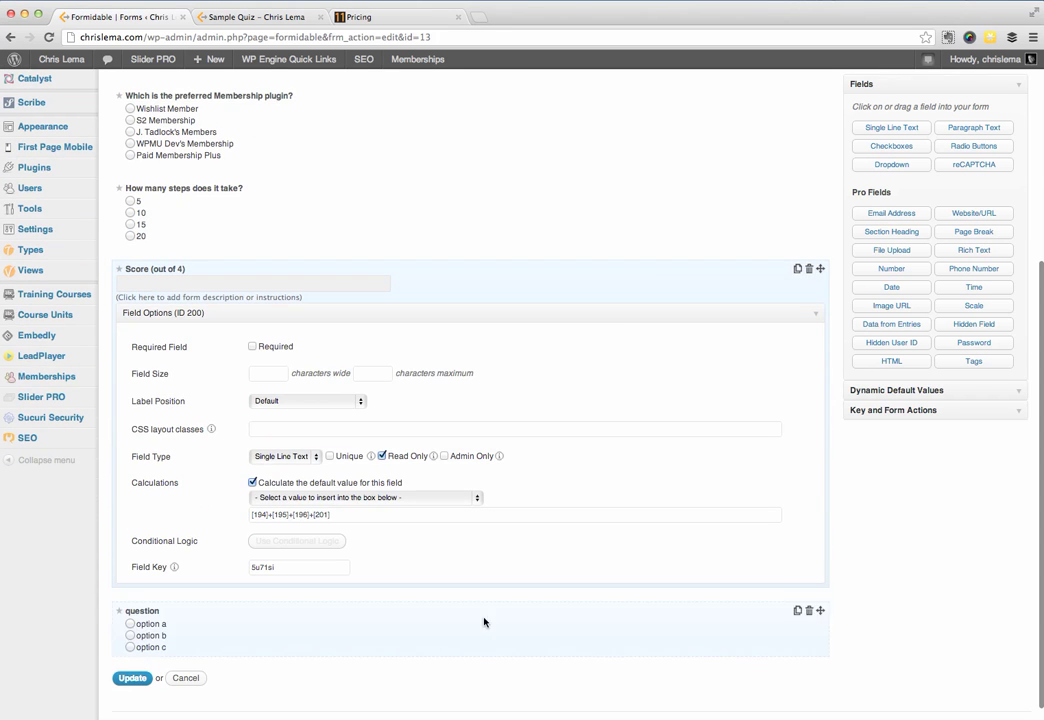
Step: Delete the sample radio question with options a, b and c from the Sample Quiz form and save the form
{"action": "left_click", "coordinate": [616, 313]}
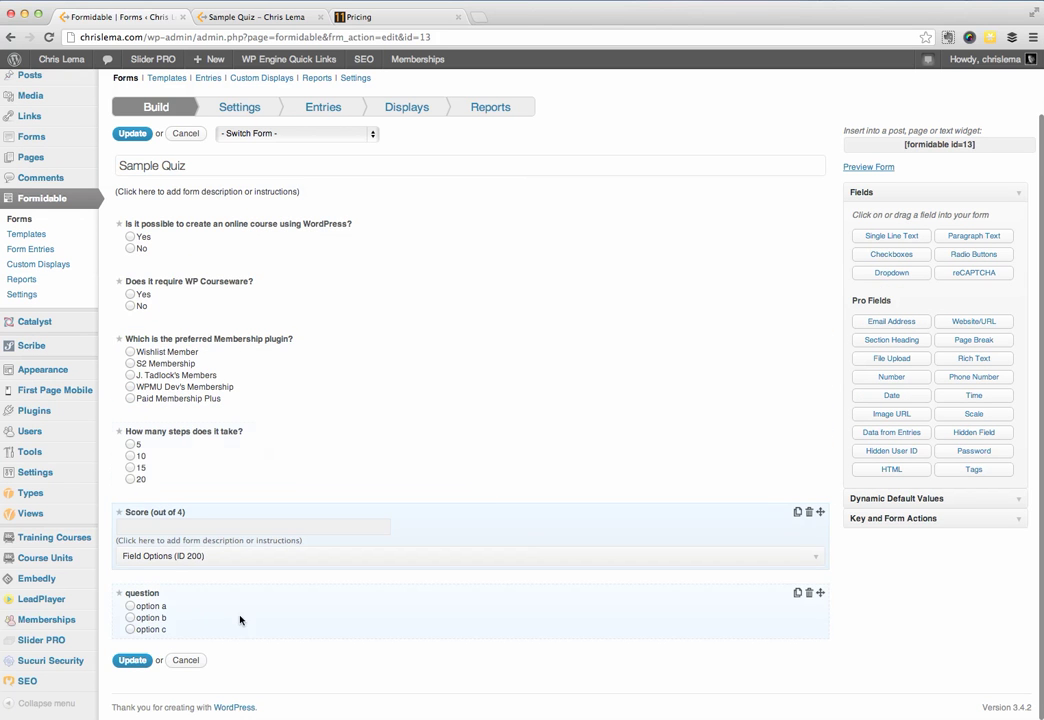
{"action": "left_click", "coordinate": [809, 593]}
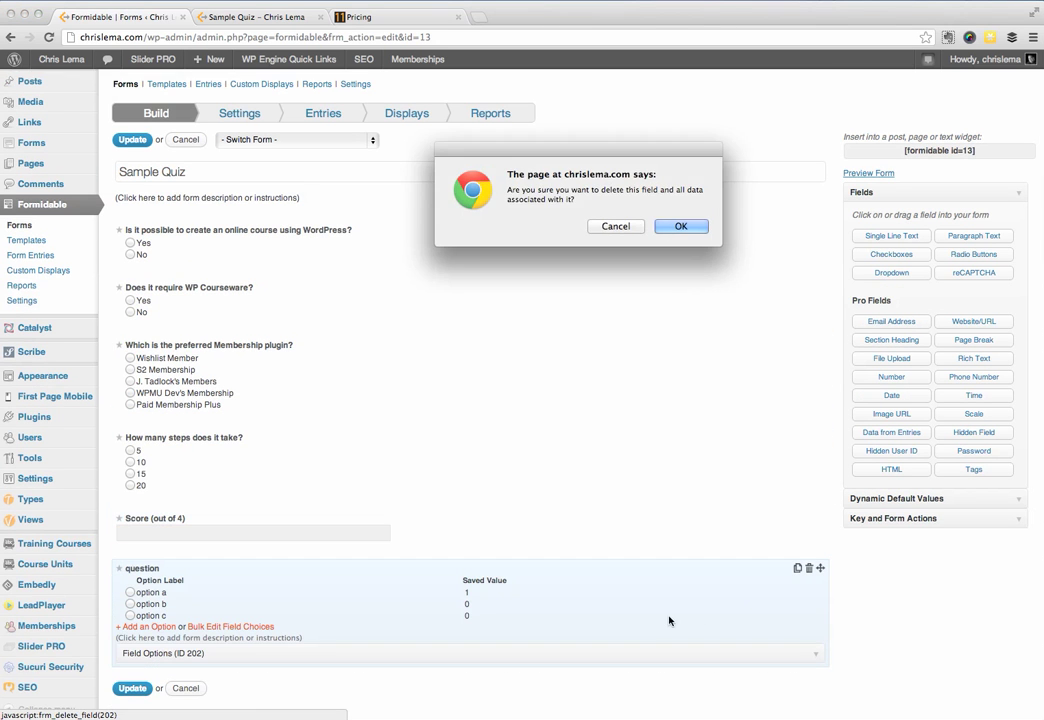
{"action": "left_click", "coordinate": [676, 225]}
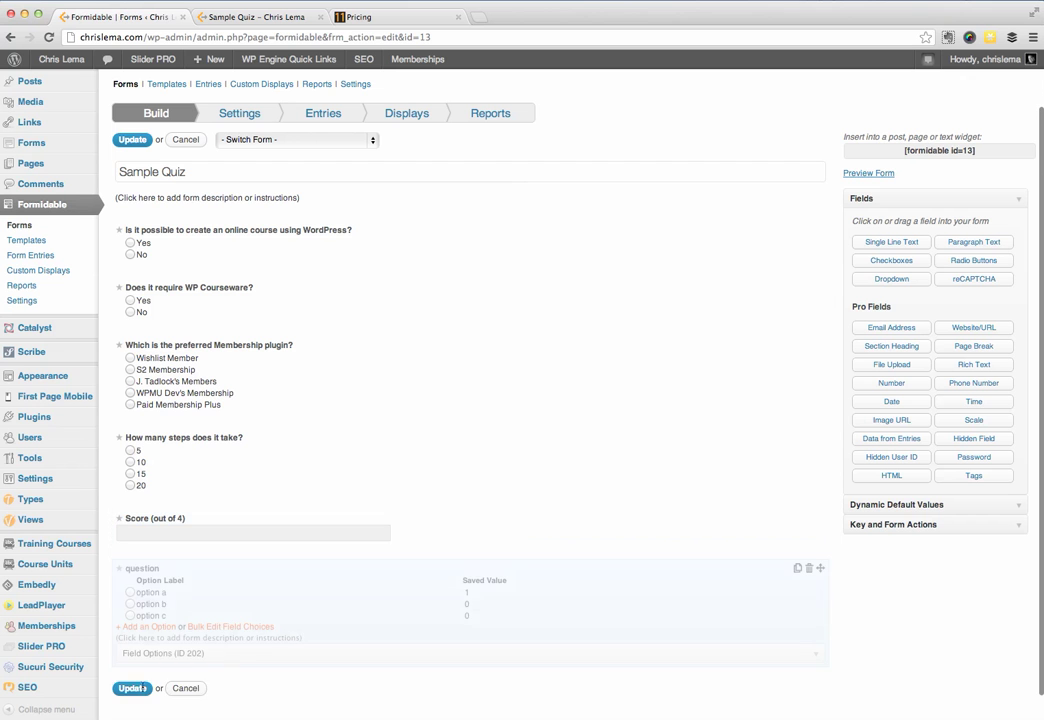
{"action": "left_click", "coordinate": [138, 566]}
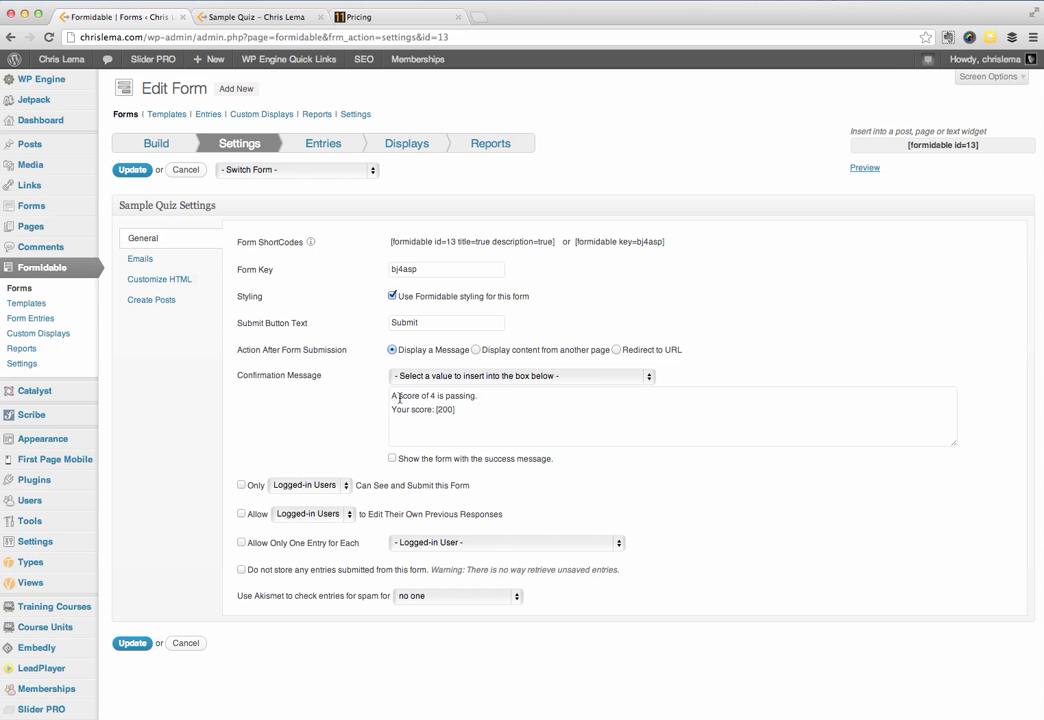
Step: In the Sample Quiz general settings, examine the values insertable into the confirmation message, including Score (out of 4) (ID)
{"action": "left_click", "coordinate": [465, 377]}
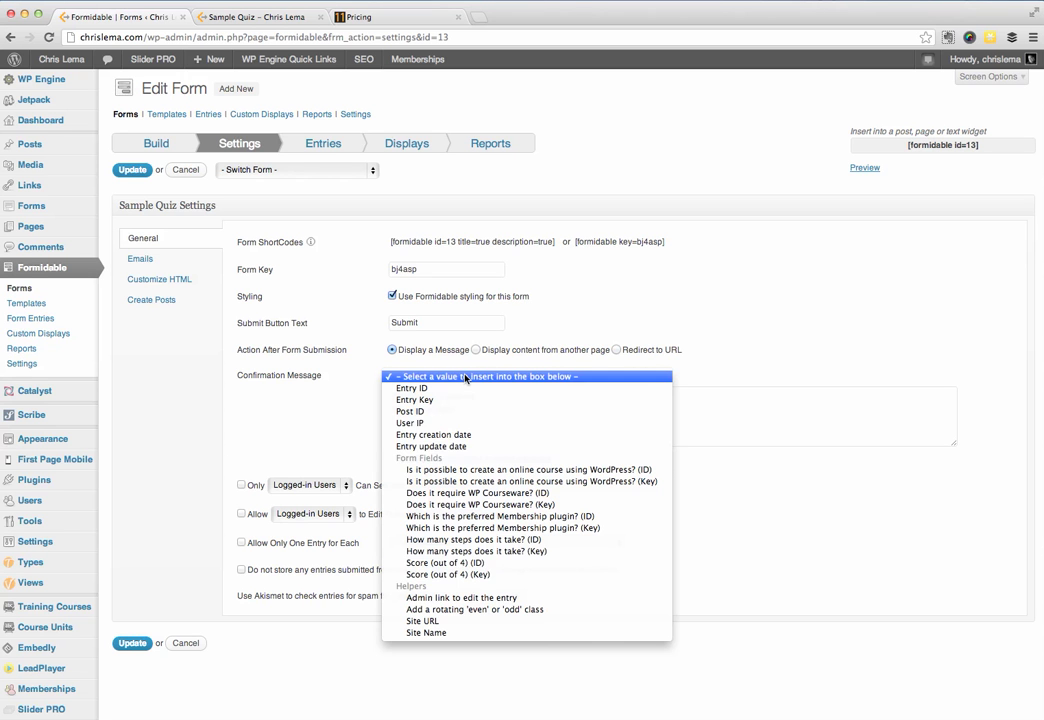
{"action": "left_click", "coordinate": [450, 563]}
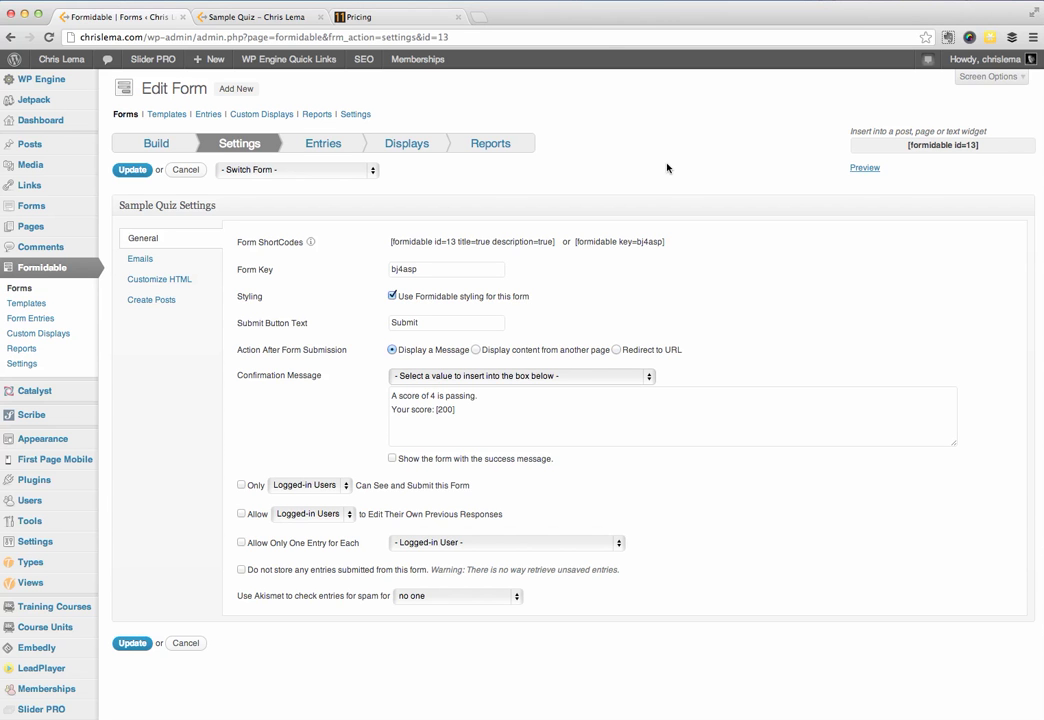
Step: Examine the form's post creation options and the available post types, leaving post creation turned off
{"action": "left_click", "coordinate": [164, 301]}
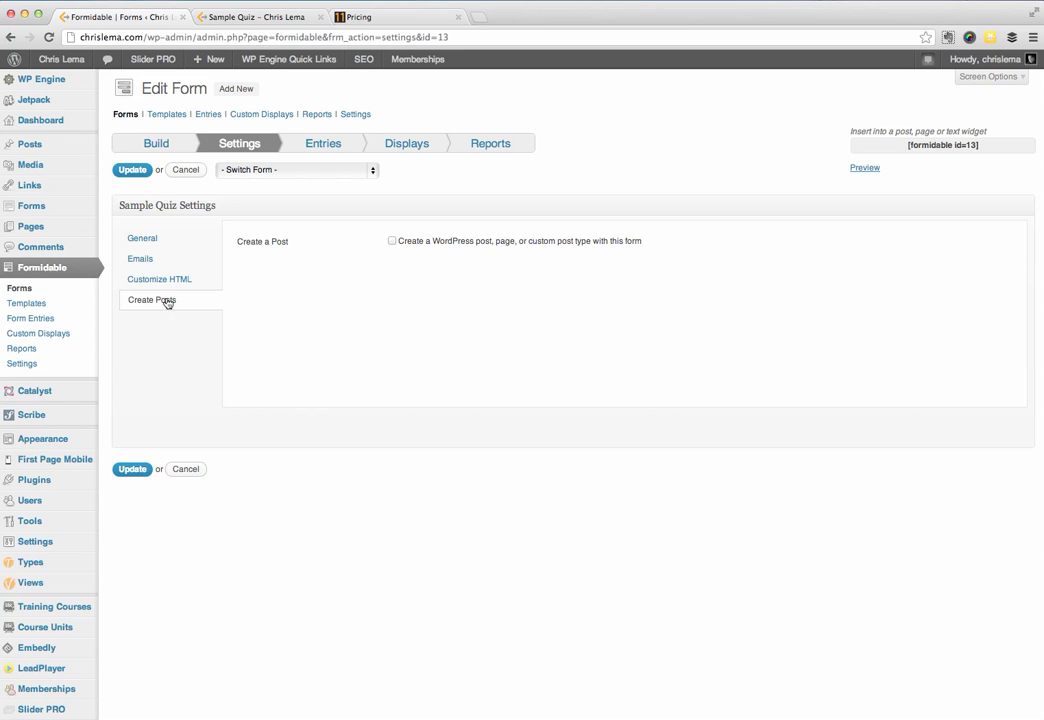
{"action": "left_click", "coordinate": [393, 241]}
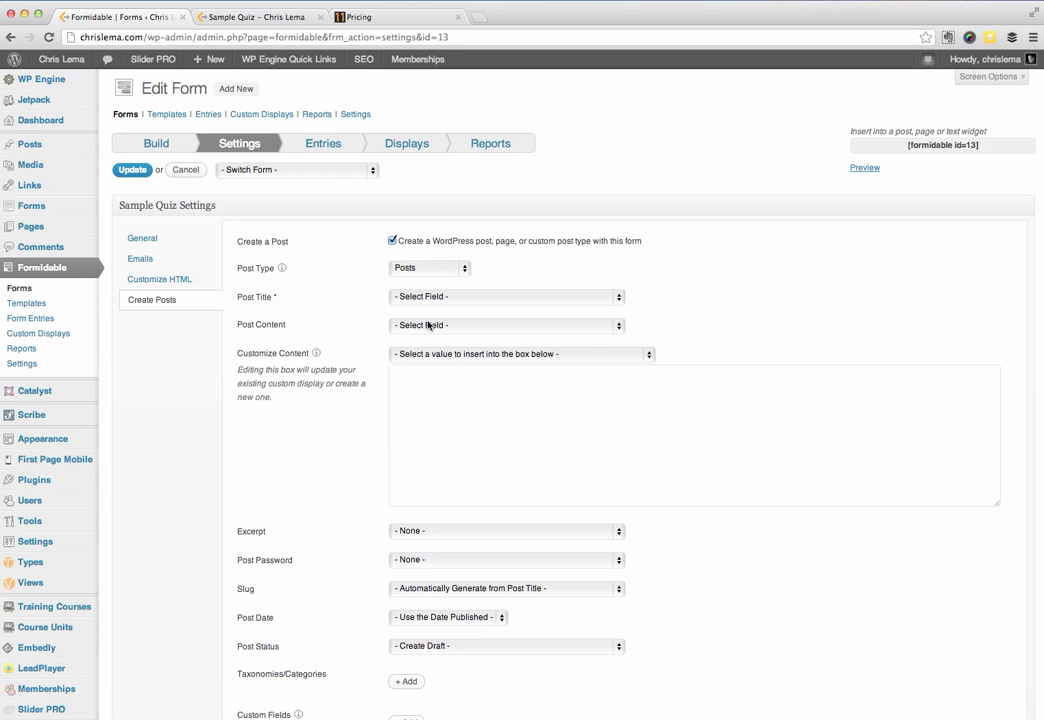
{"action": "left_click", "coordinate": [431, 270]}
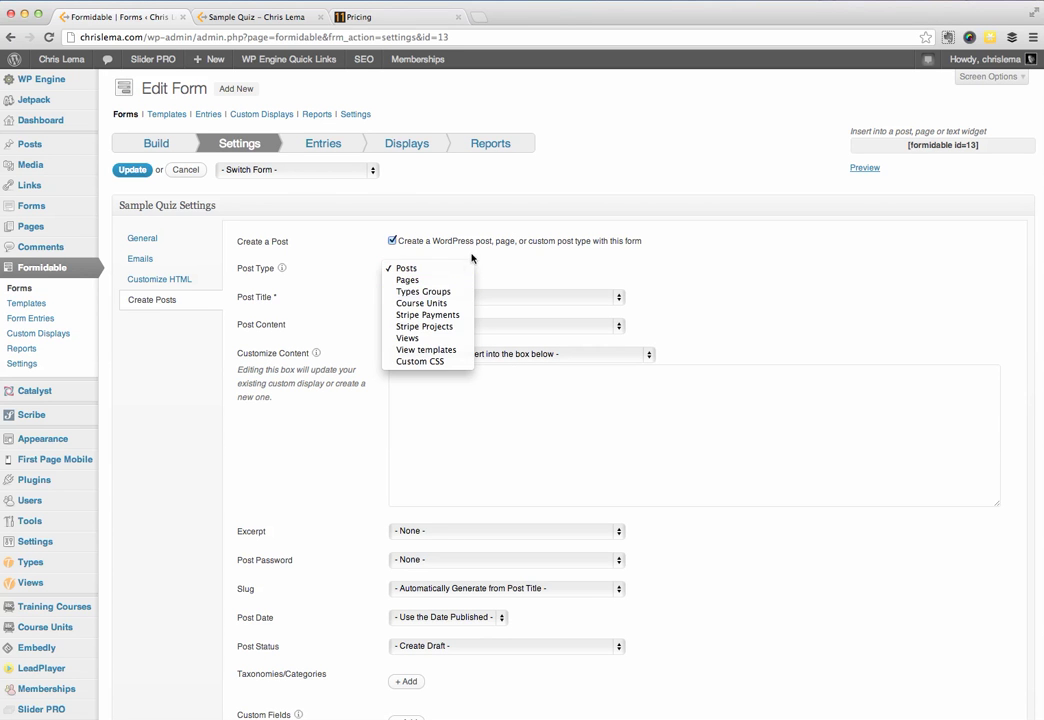
{"action": "left_click", "coordinate": [392, 243]}
{"action": "left_click", "coordinate": [392, 241]}
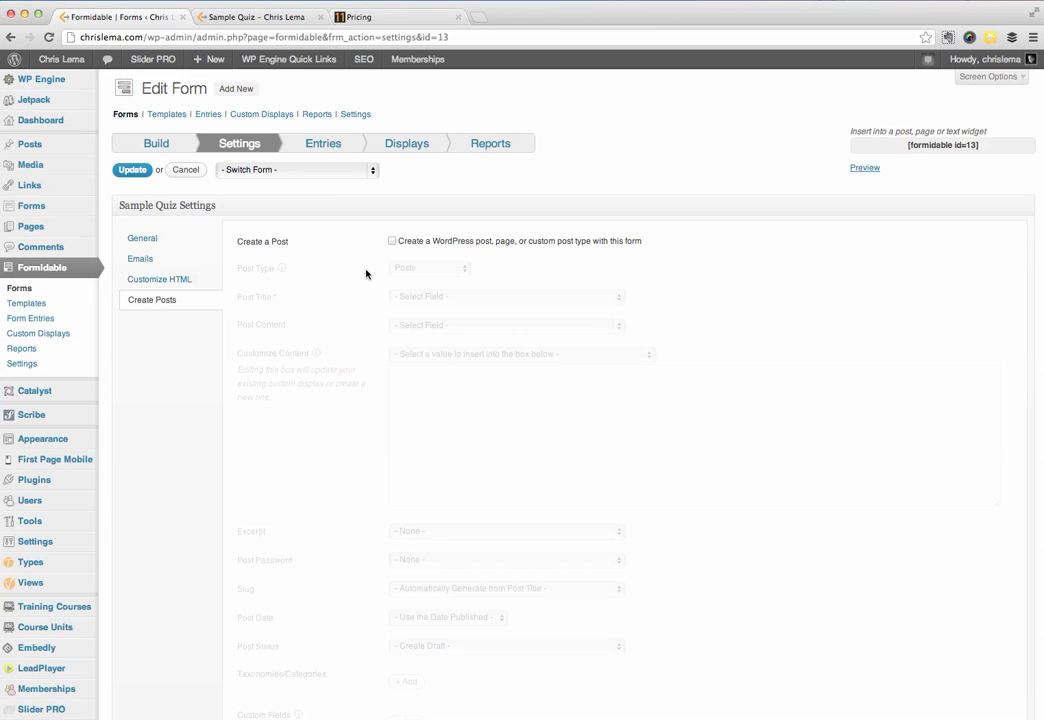